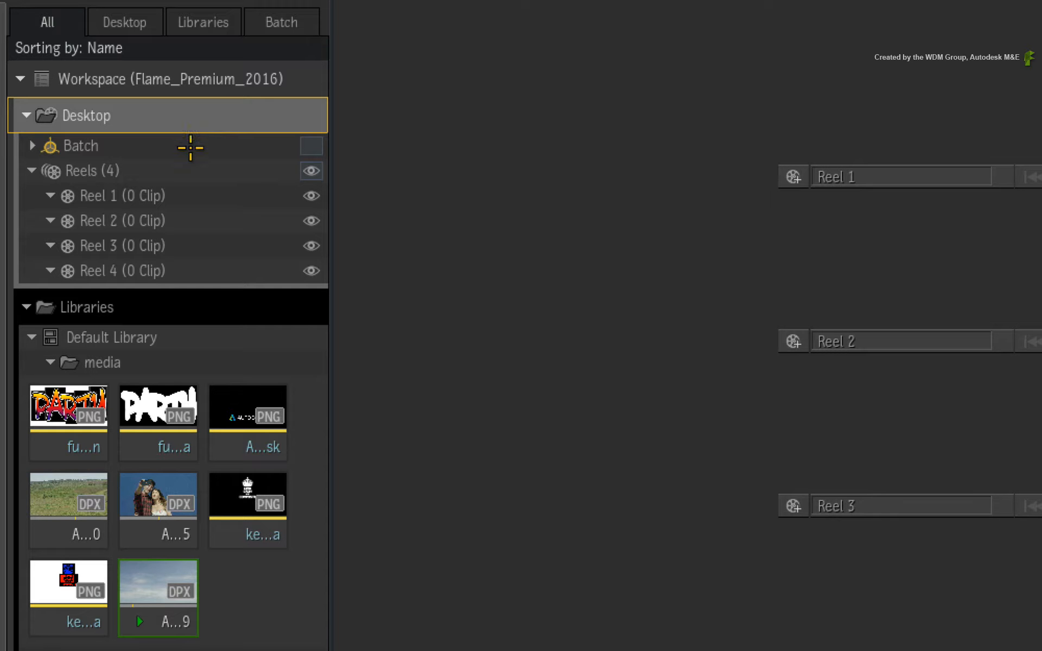
# Expand the Batch folder in the Desktop tree and collapse the Reels group.
pyautogui.click(177, 149)
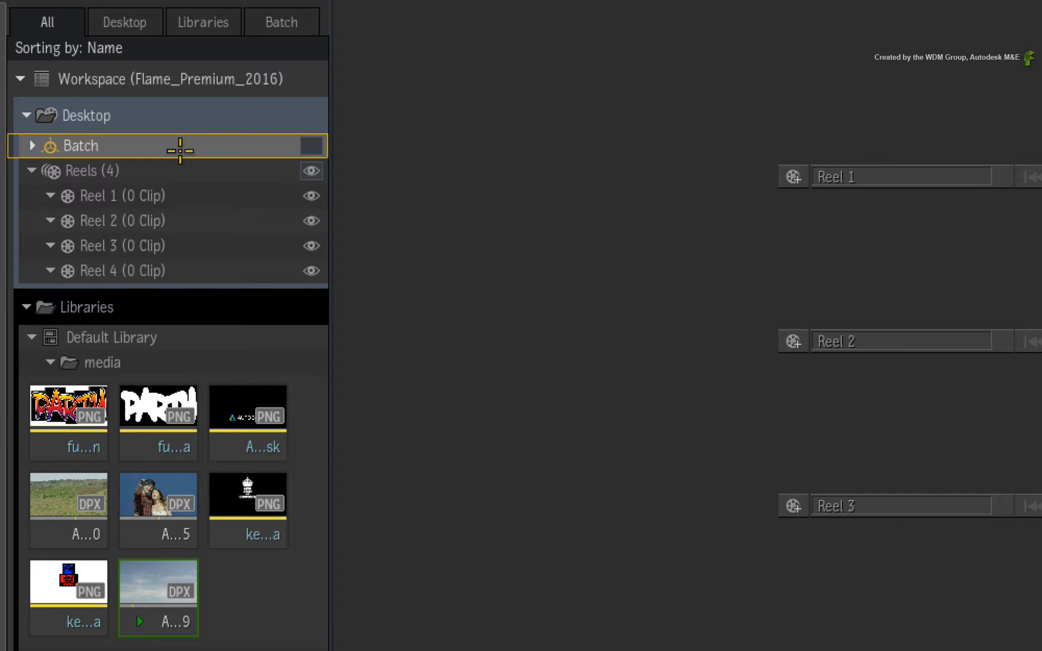
pyautogui.click(32, 144)
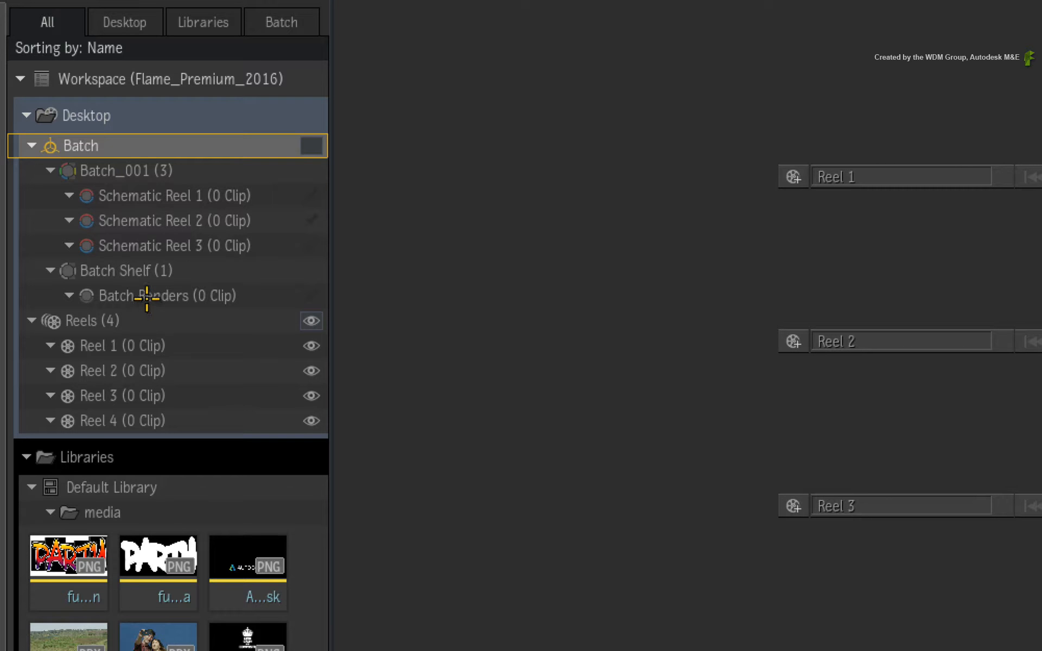
pyautogui.click(164, 321)
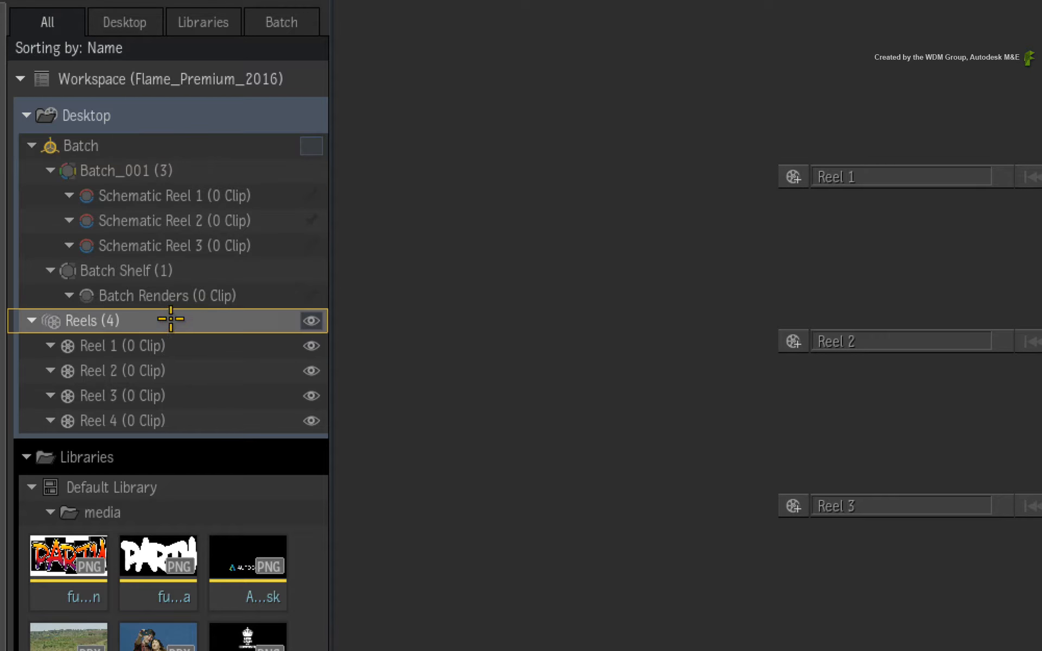
pyautogui.click(31, 320)
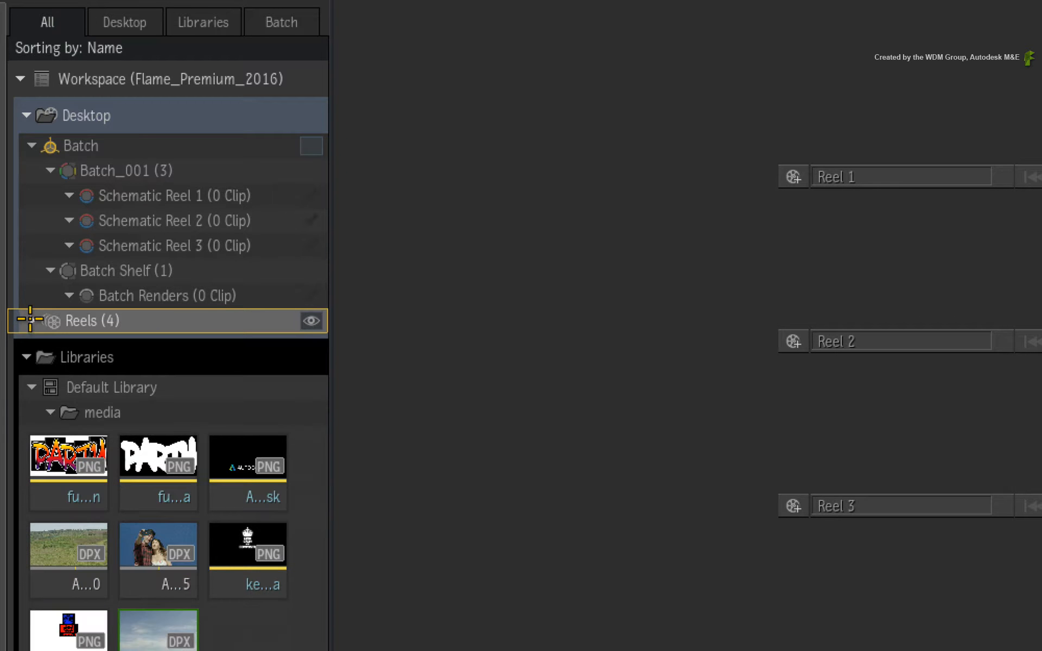
pyautogui.click(151, 145)
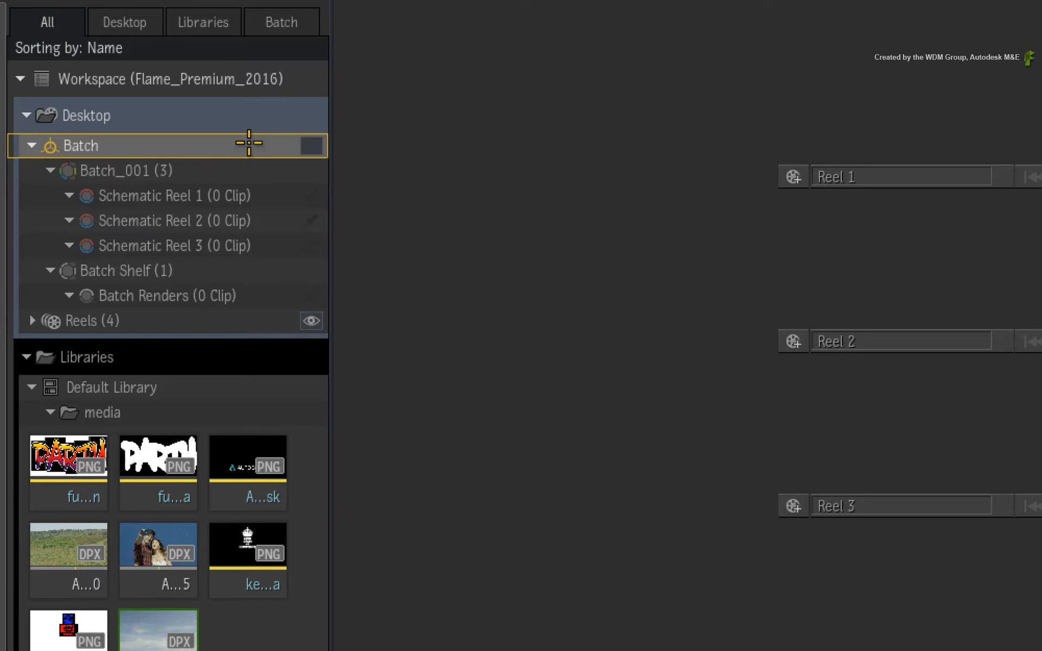
# Make the Batch schematic reels visible on the Desktop in place of the regular reels.
pyautogui.click(312, 146)
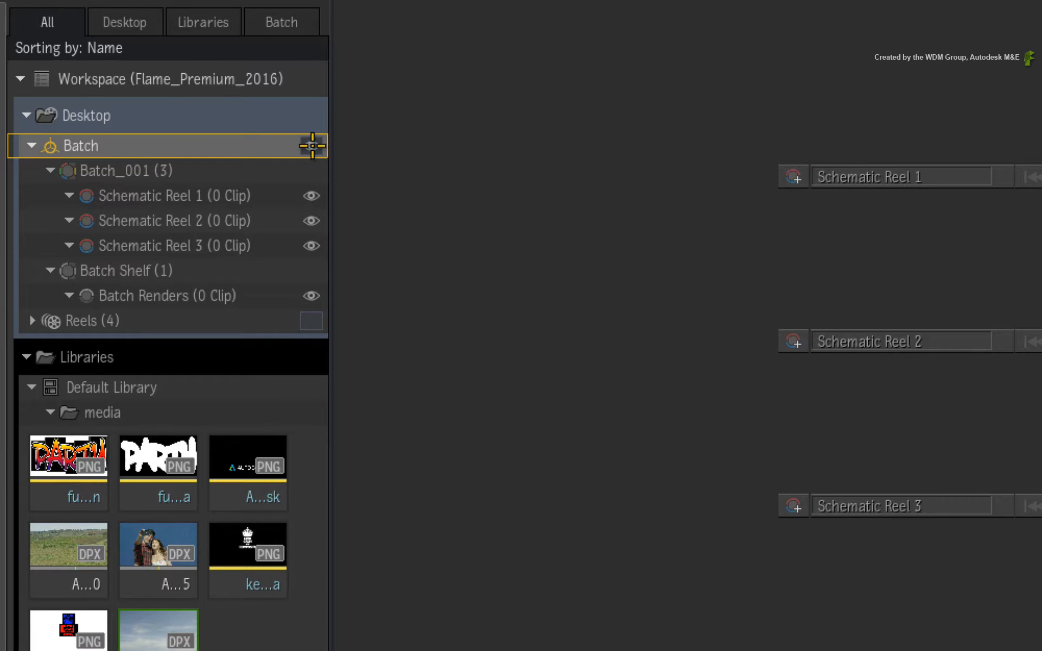
pyautogui.click(313, 145)
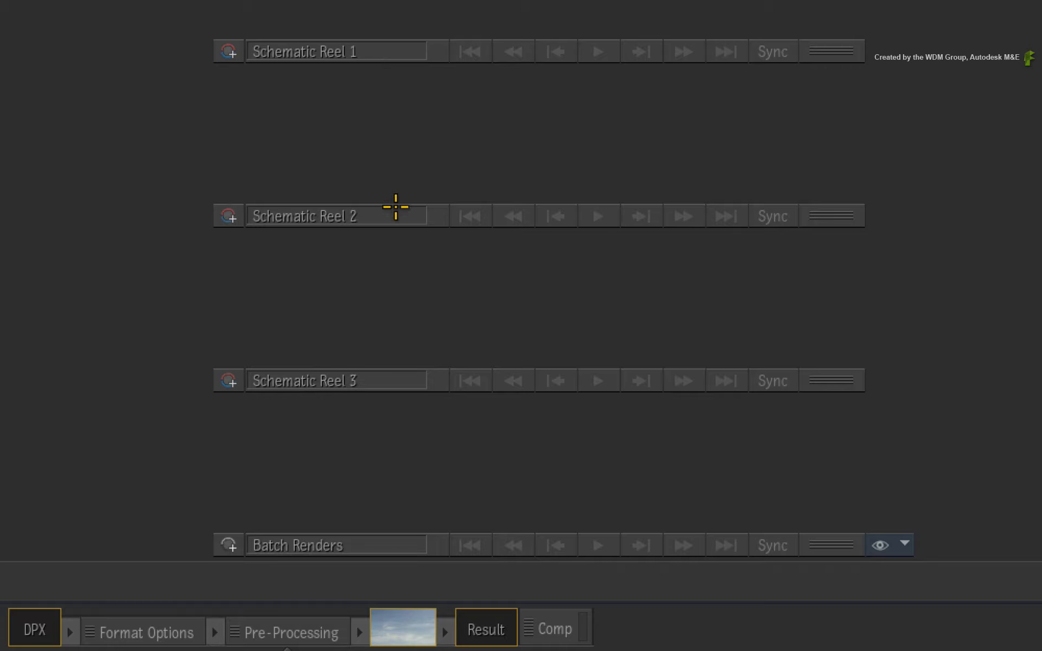
pyautogui.click(386, 544)
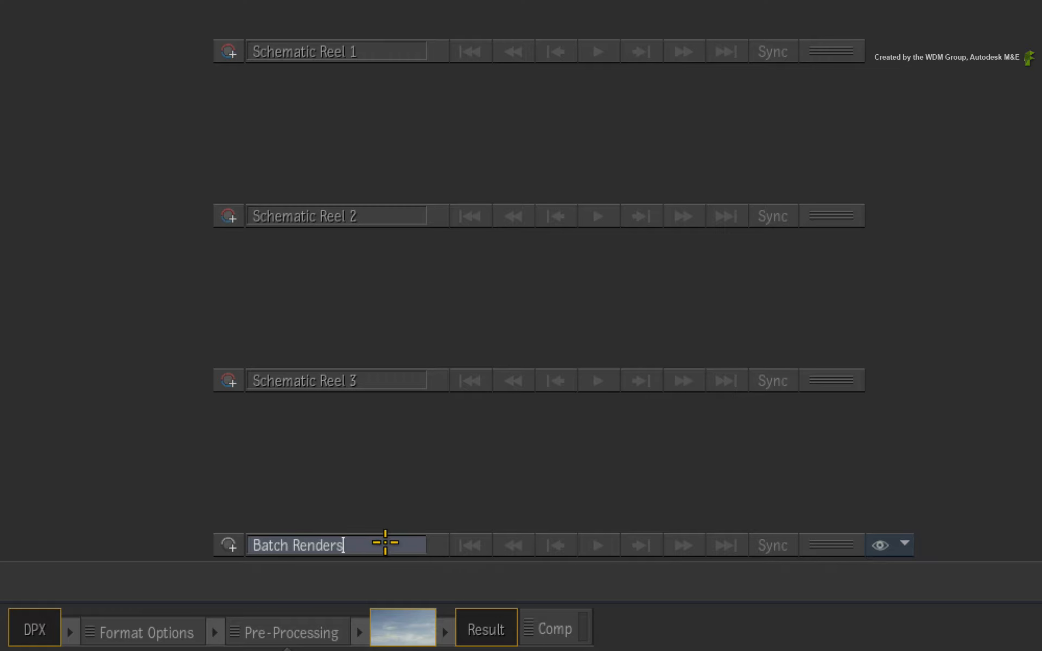
pyautogui.click(393, 506)
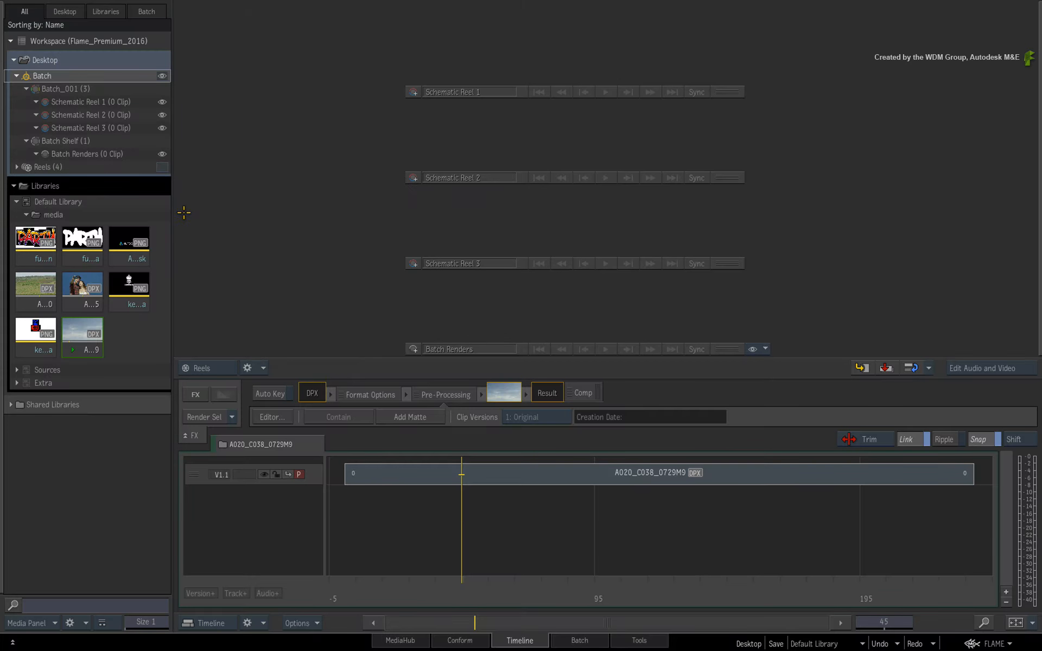
# Select five clips from the library's media folder and drag them onto Schematic Reel 1.
pyautogui.click(89, 298)
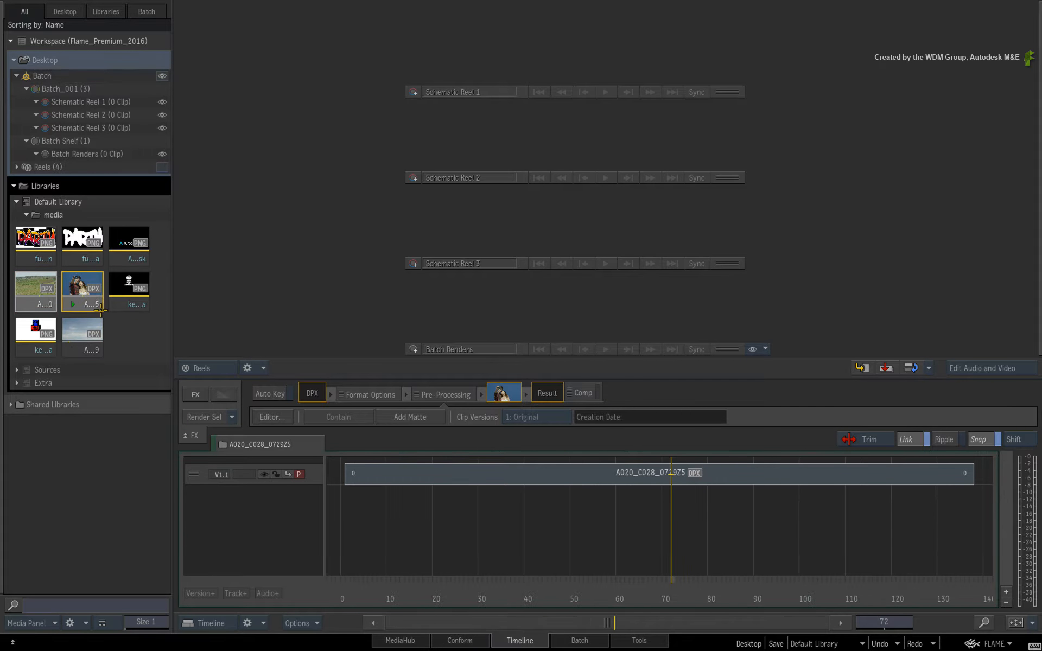
pyautogui.click(82, 334)
pyautogui.click(128, 285)
pyautogui.click(37, 331)
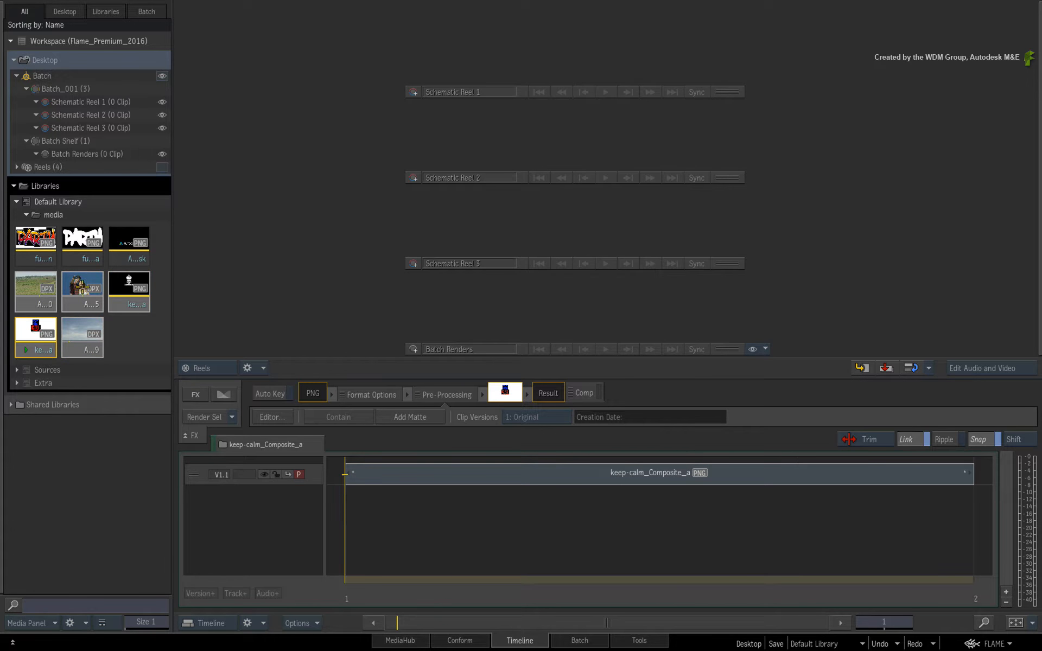
pyautogui.moveTo(37, 331); pyautogui.dragTo(516, 62)
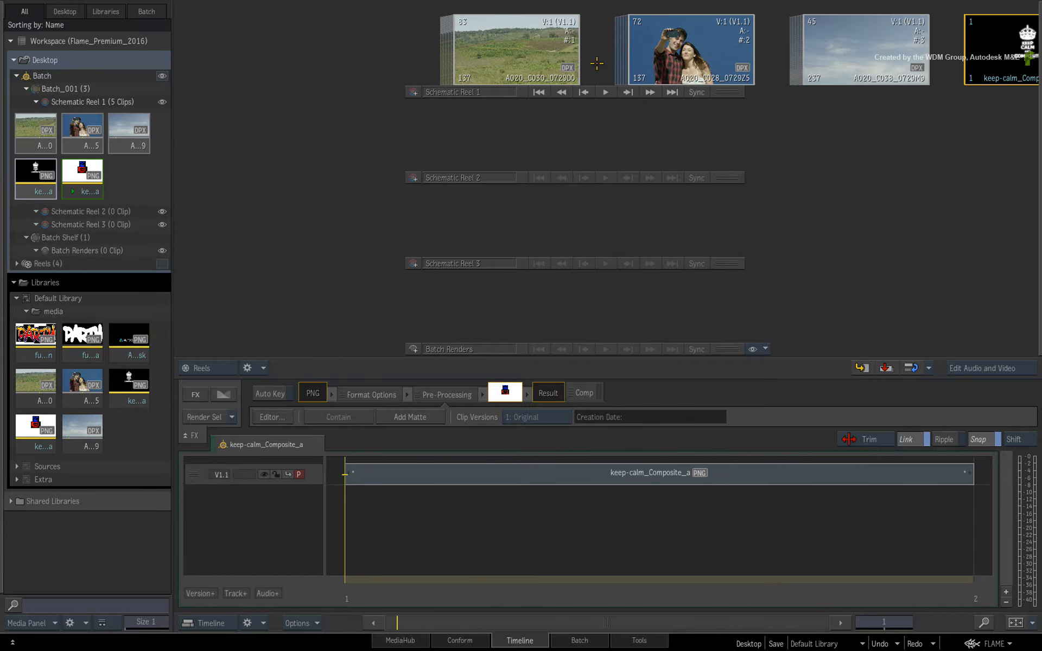
# Switch to the Batch view and rearrange the clip nodes in the schematic.
pyautogui.click(565, 640)
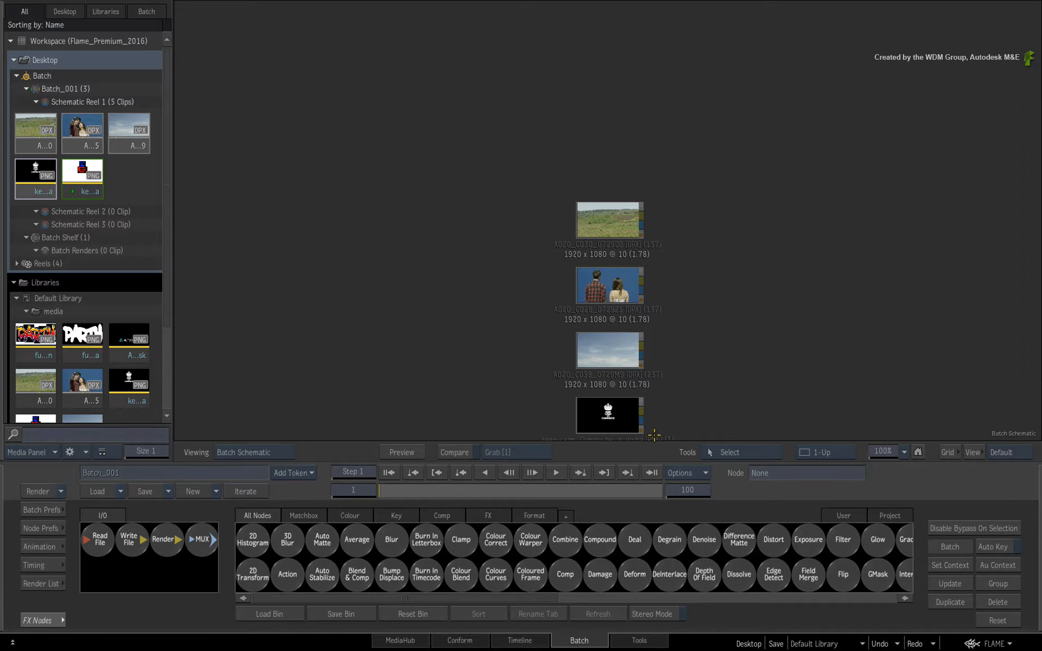
pyautogui.moveTo(775, 326); pyautogui.dragTo(581, 218)
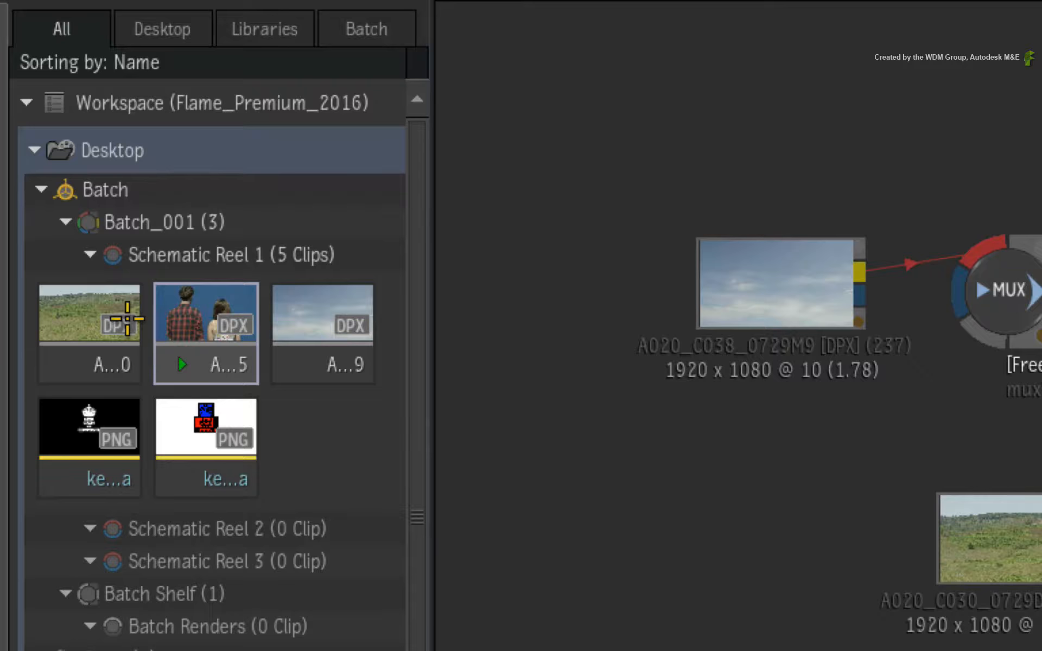
# Compare the clips in Schematic Reel 1 with their matching clip nodes in the Batch schematic.
pyautogui.click(52, 122)
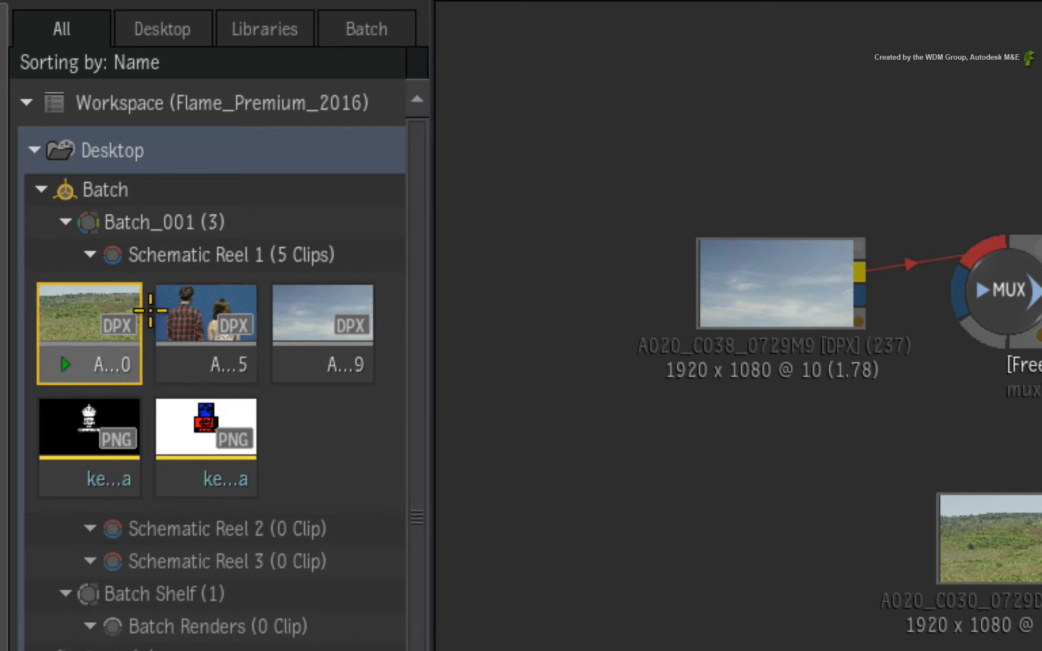
pyautogui.click(232, 320)
pyautogui.click(312, 319)
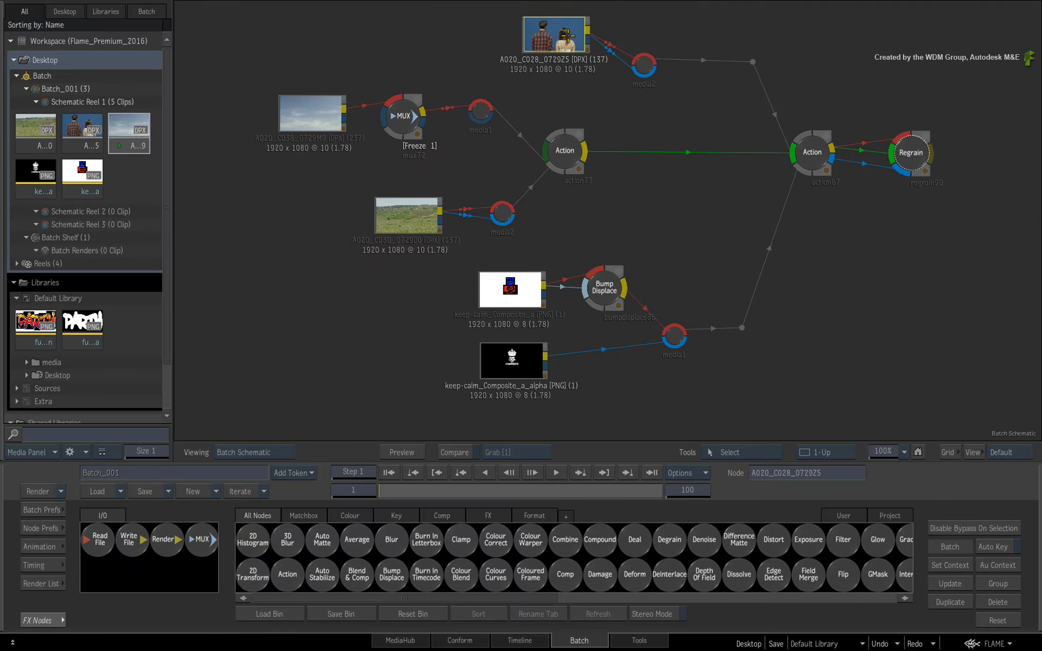
pyautogui.click(553, 43)
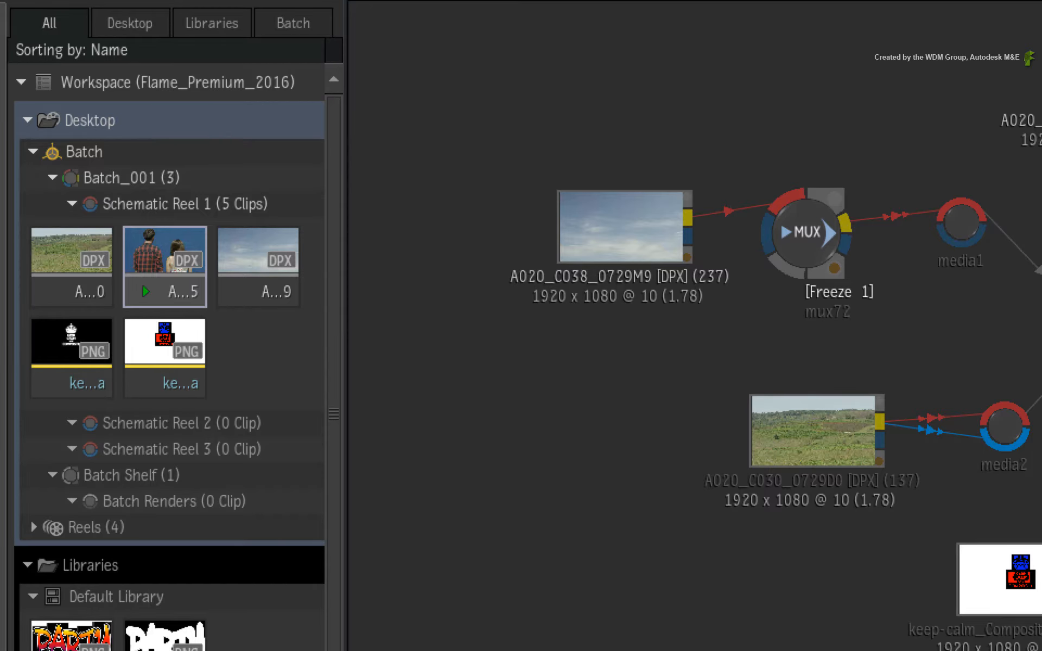
pyautogui.click(798, 420)
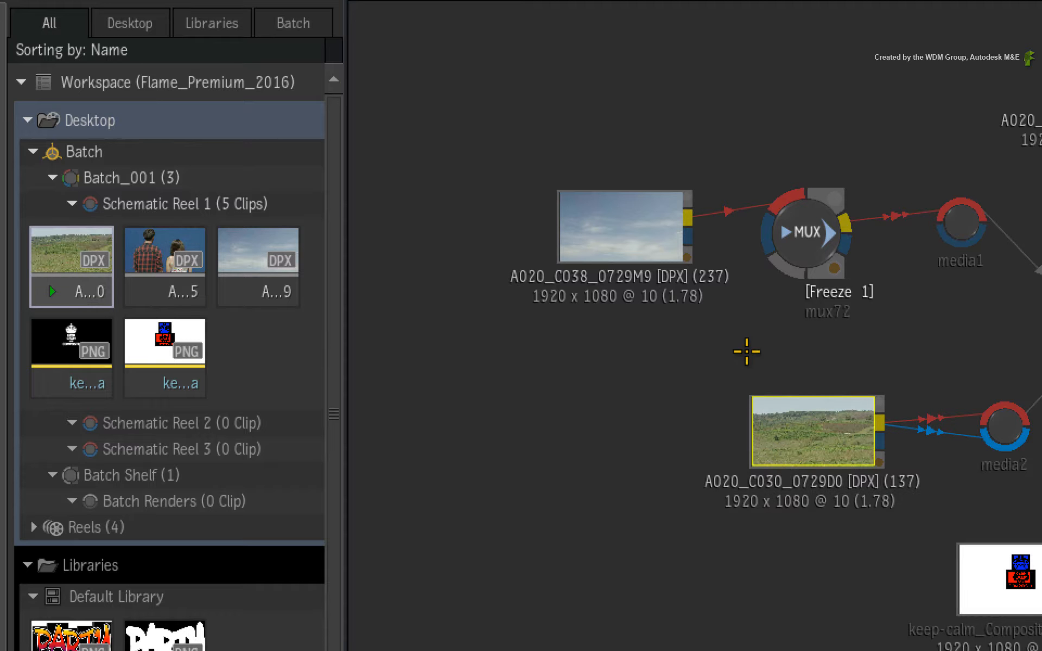
pyautogui.click(650, 228)
pyautogui.click(1041, 71)
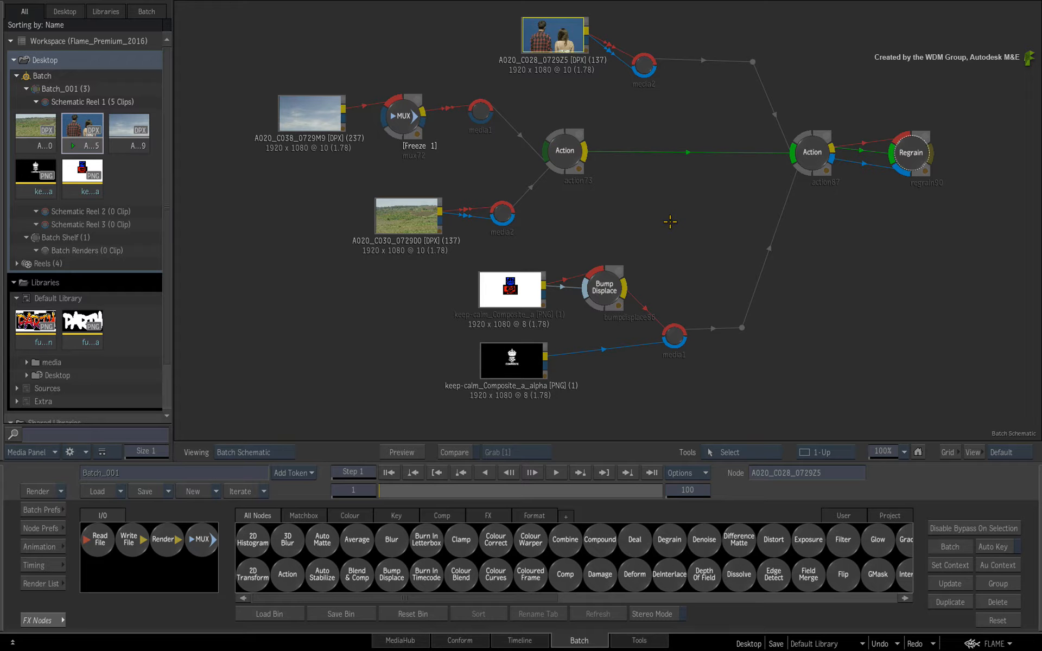
# Browse the Tools view's categories, from Utilities through Composite, and return to the Timeline.
pyautogui.click(519, 642)
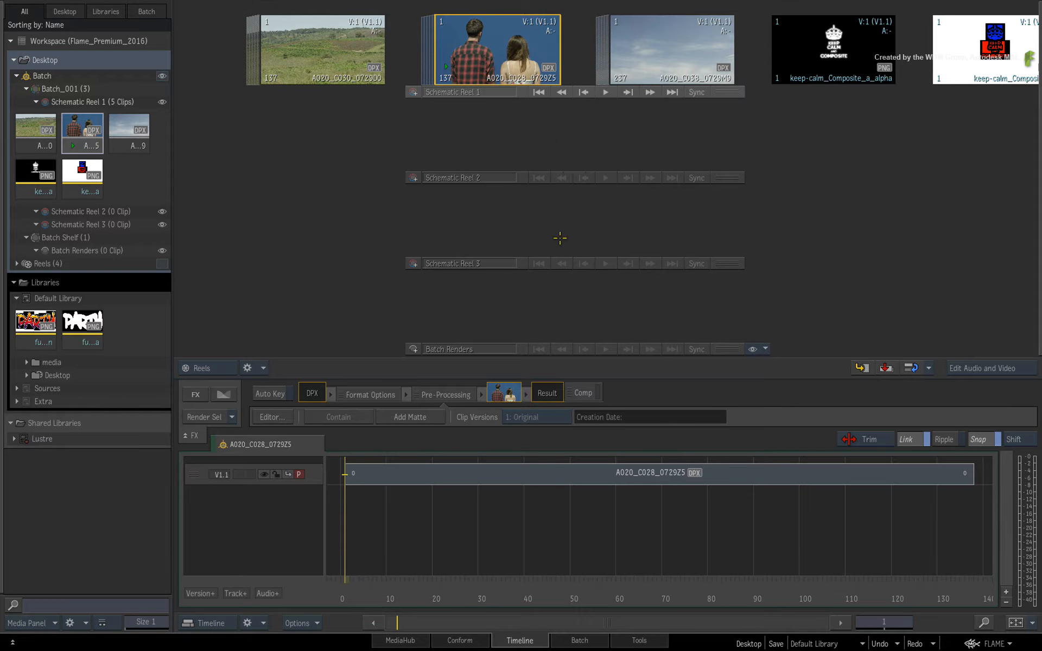
pyautogui.click(619, 636)
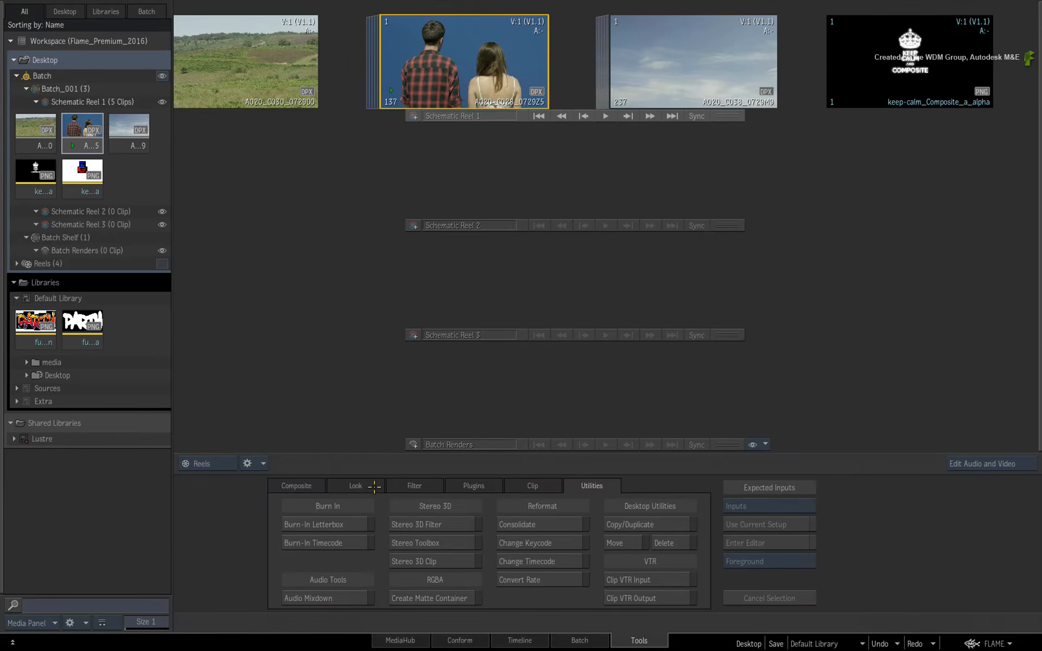
pyautogui.click(491, 485)
pyautogui.click(434, 483)
pyautogui.click(341, 487)
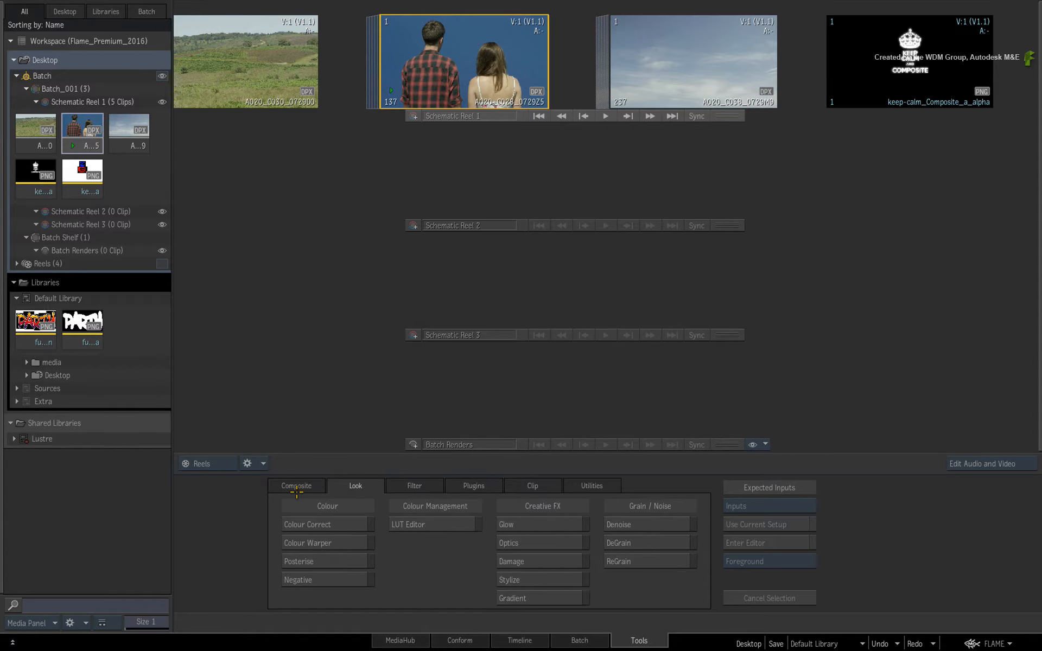
pyautogui.click(298, 489)
pyautogui.click(504, 640)
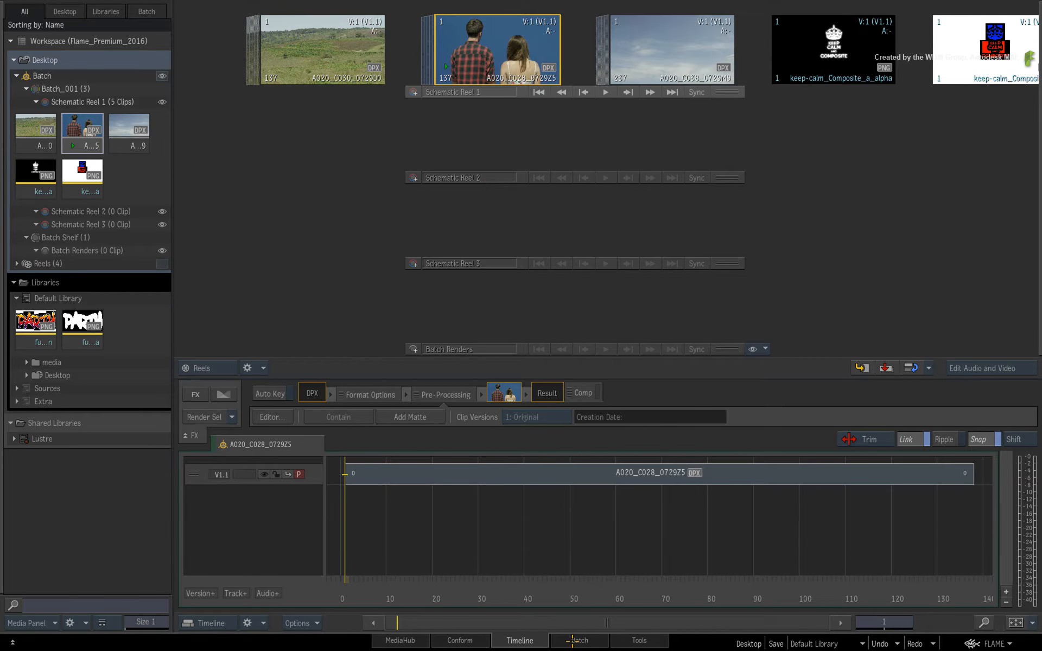
# Select the Regrain node in the Batch schematic and return to the Timeline view.
pyautogui.click(565, 639)
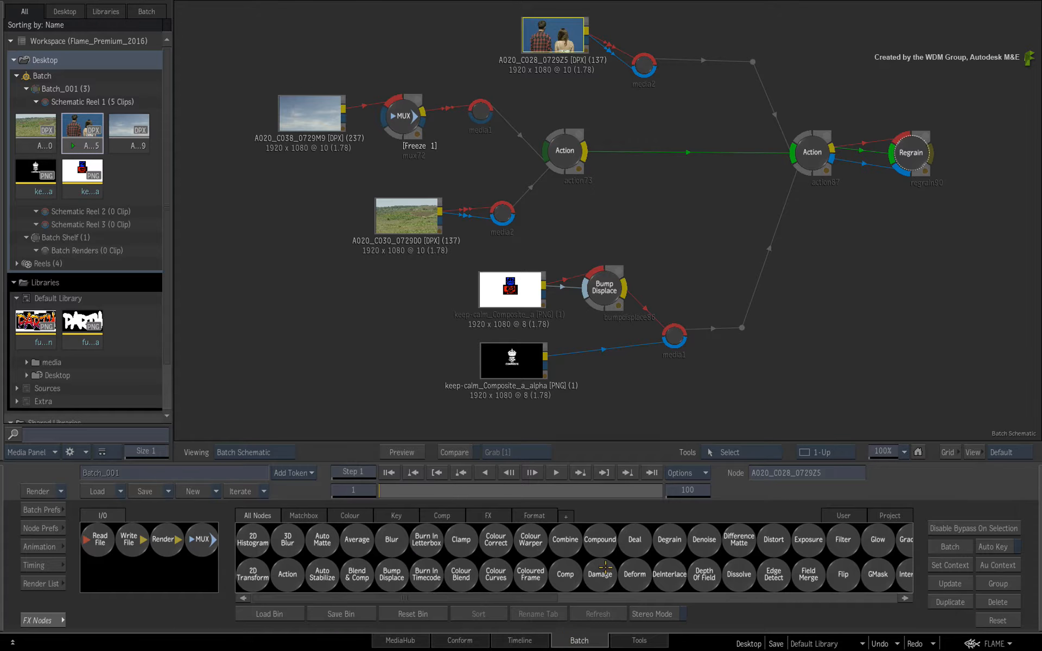
pyautogui.click(907, 154)
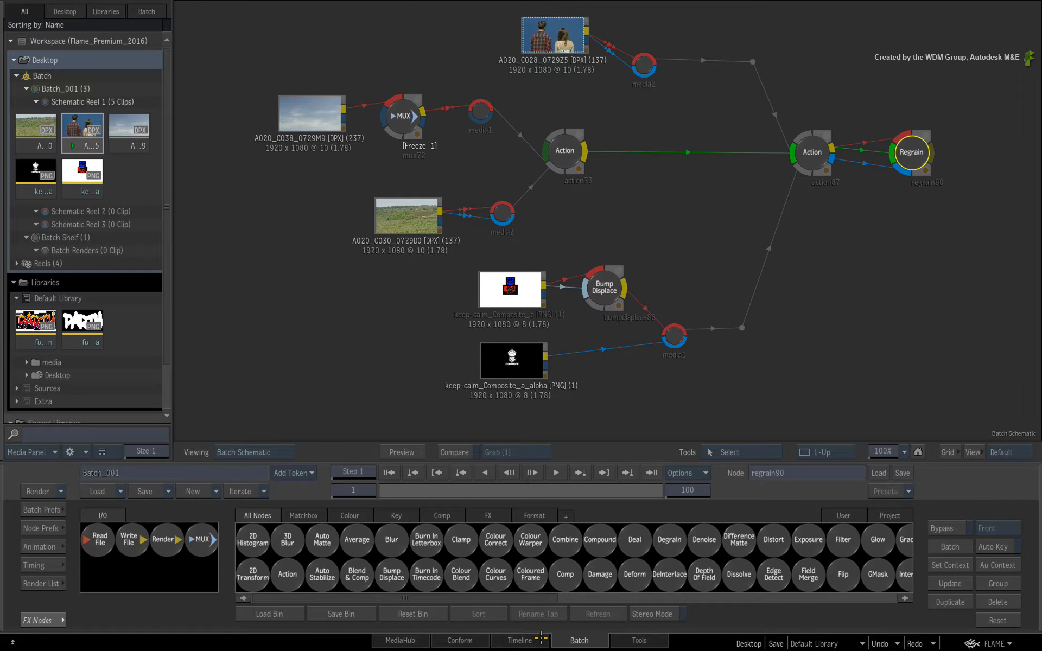
pyautogui.click(542, 639)
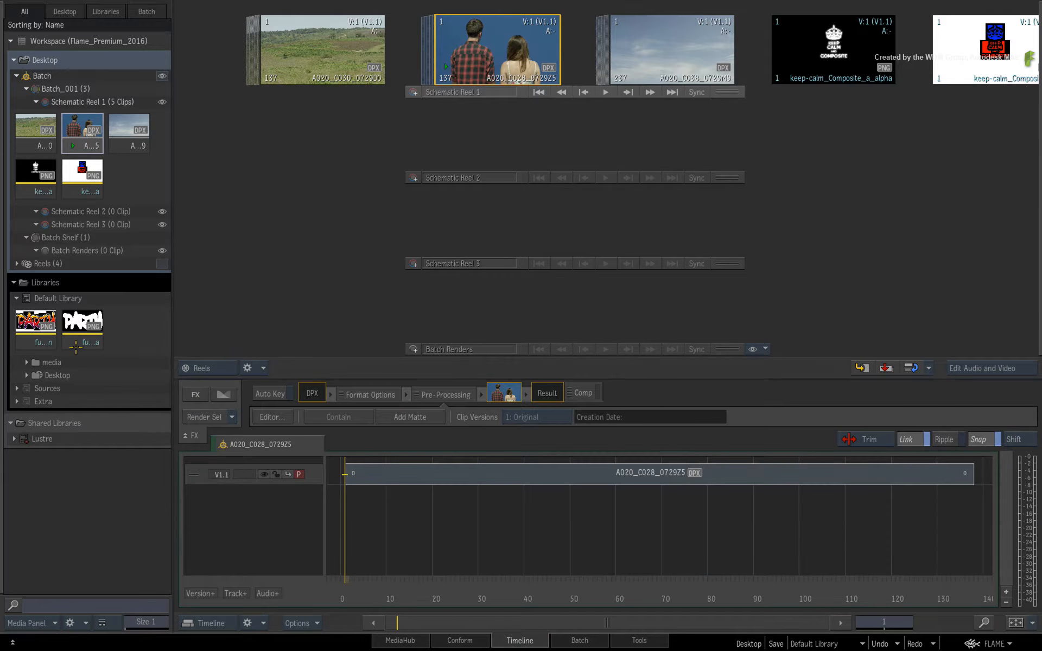
# Drag the fun_sign clip from the Default Library onto Schematic Reel 2.
pyautogui.click(36, 323)
pyautogui.click(63, 323)
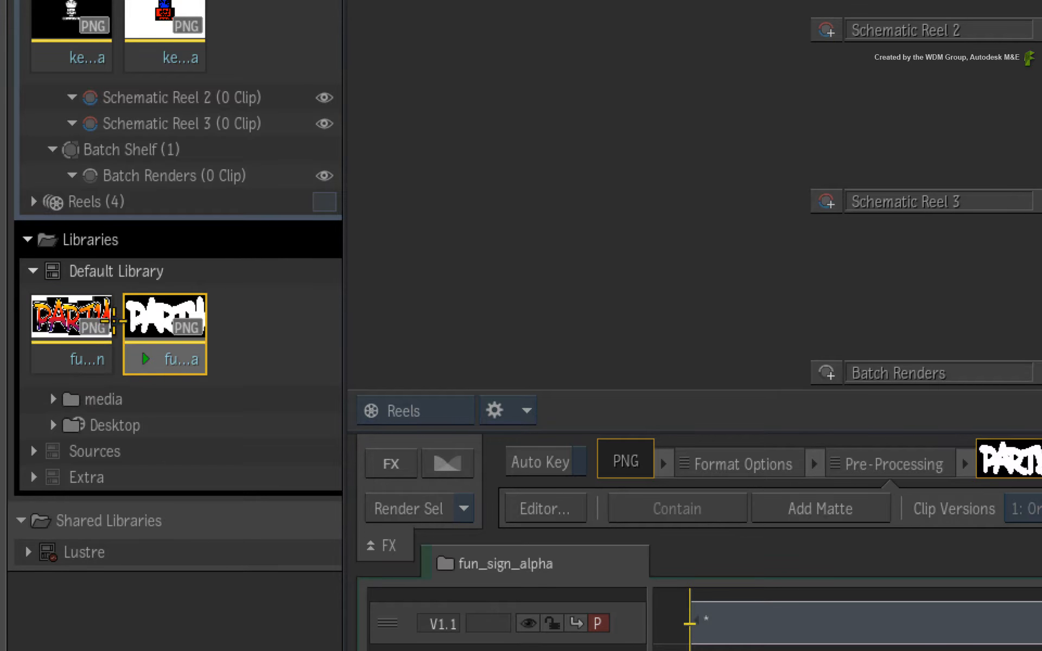
pyautogui.click(89, 322)
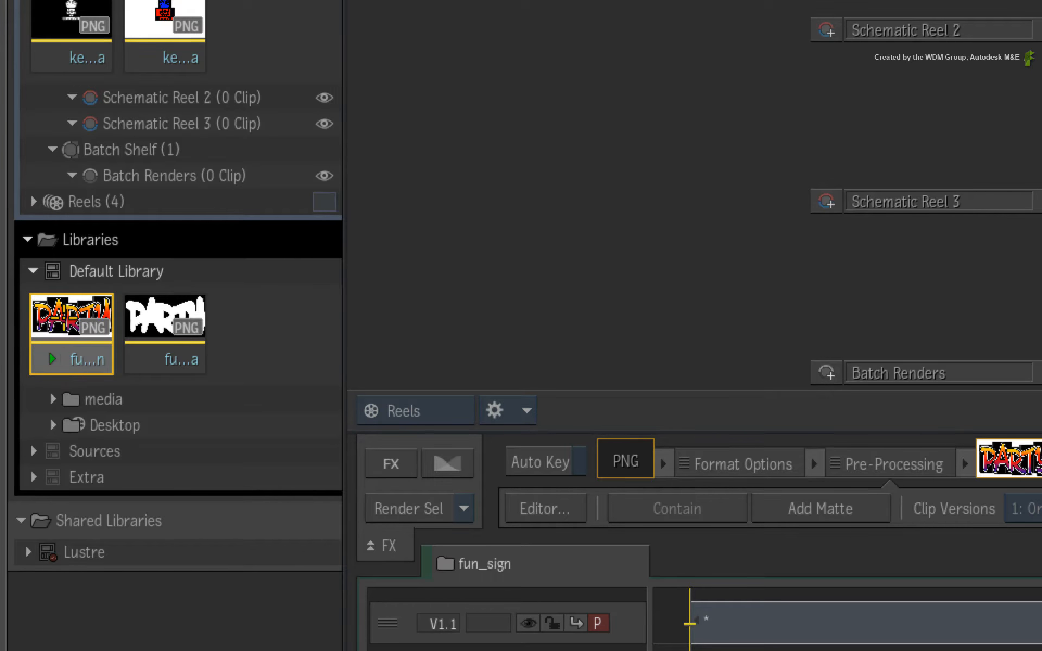
pyautogui.moveTo(64, 318); pyautogui.dragTo(661, 288)
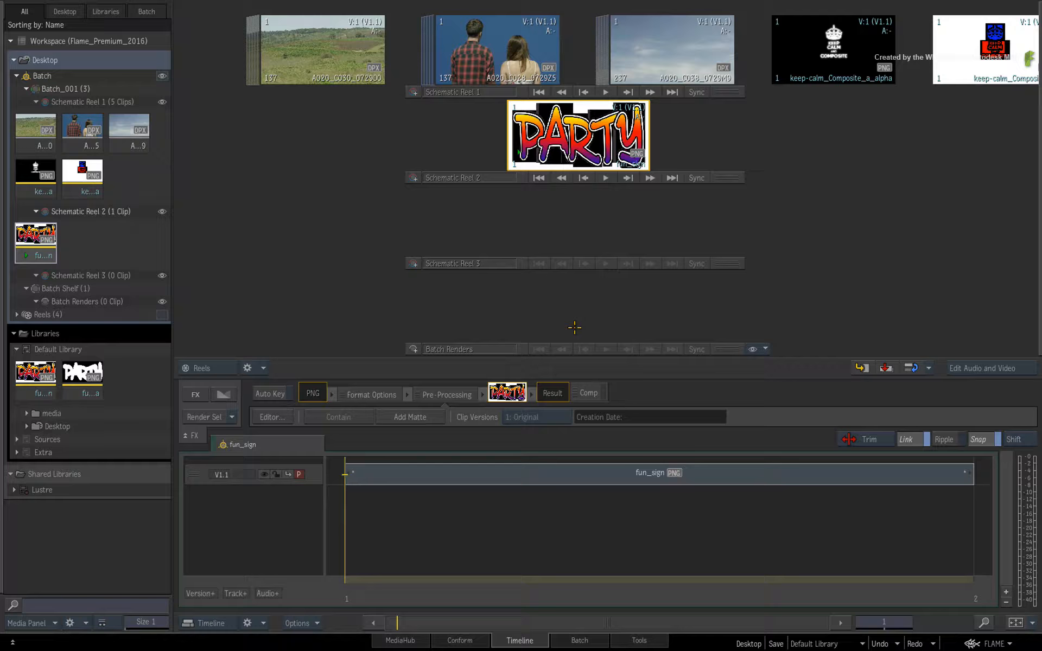
# Switch to Batch and reposition the fun_sign node beside the Regrain node.
pyautogui.click(586, 640)
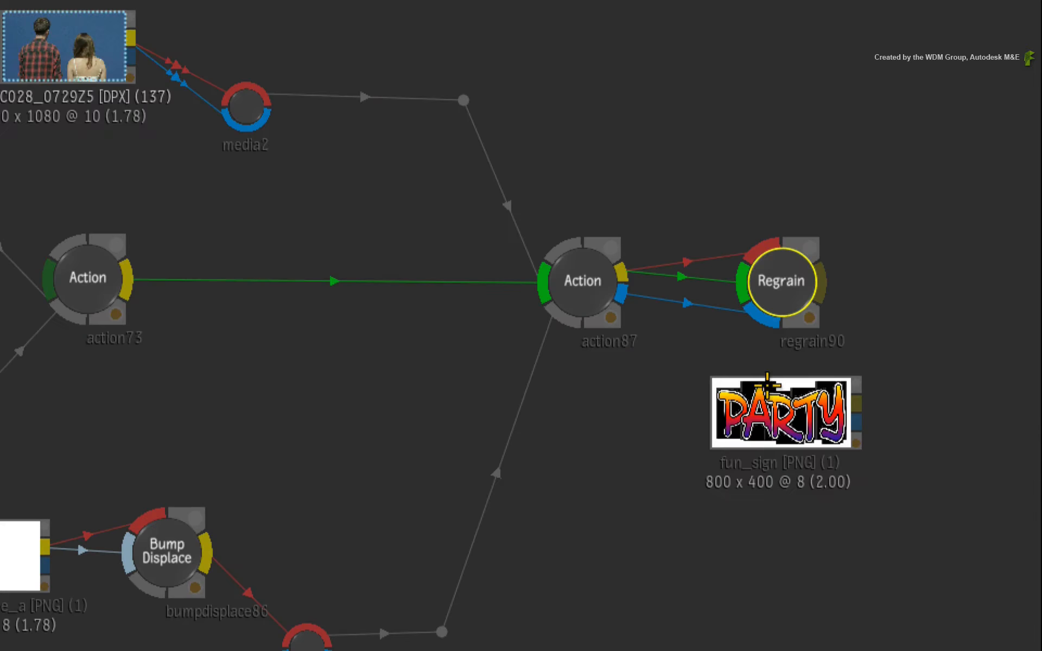
pyautogui.moveTo(910, 213); pyautogui.dragTo(894, 214)
pyautogui.moveTo(748, 401); pyautogui.dragTo(714, 399)
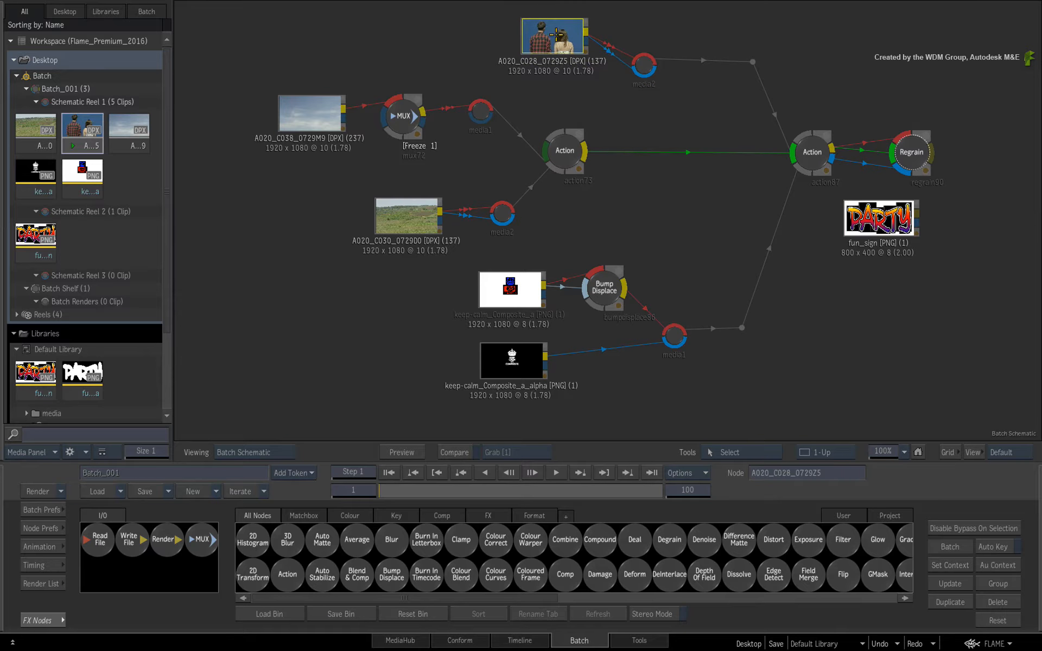
# Split off a single frame of the A020_C028_0729Z5 clip in Schematic Reel 1 as a separate clip.
pyautogui.click(509, 640)
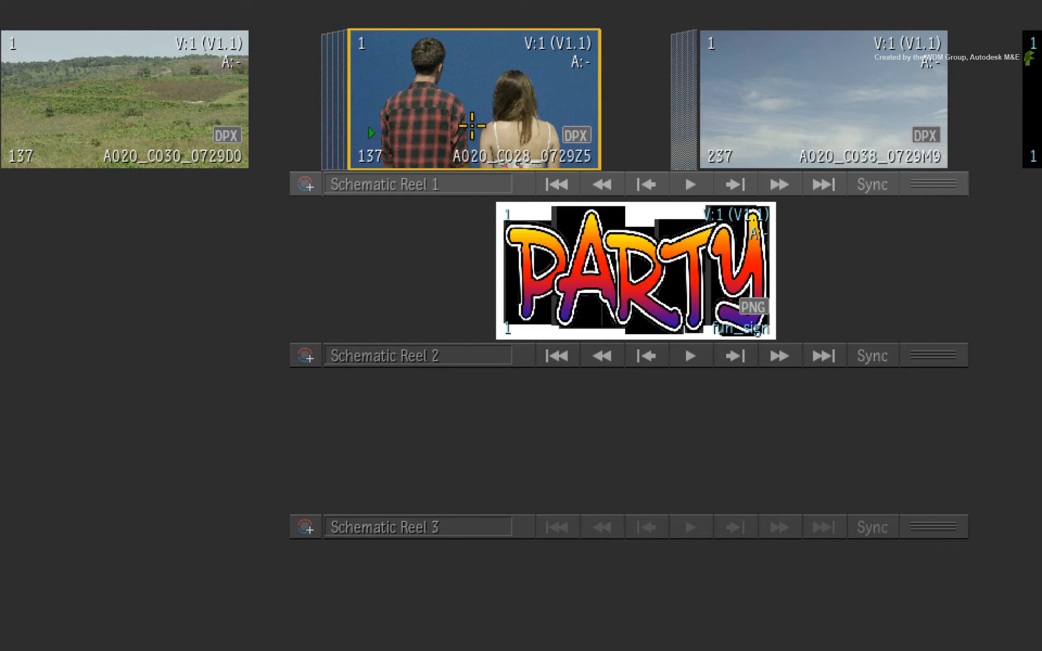
pyautogui.doubleClick(504, 69)
pyautogui.moveTo(602, 123); pyautogui.dragTo(556, 132)
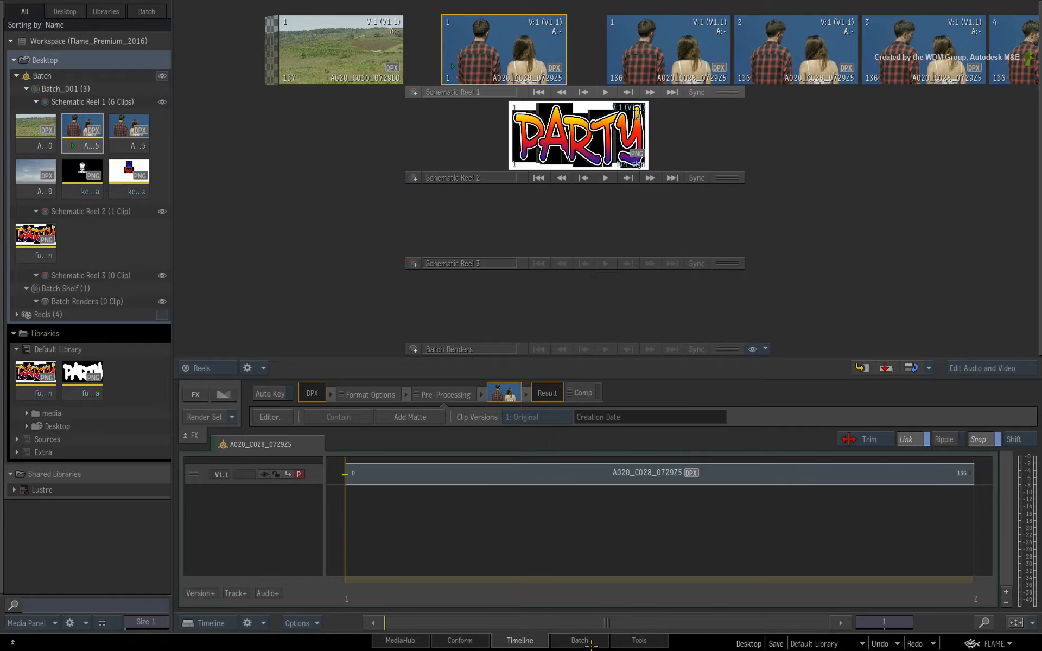
# Switch to Batch and reposition the two A020_C028_0729Z5 clip nodes in the schematic.
pyautogui.click(591, 641)
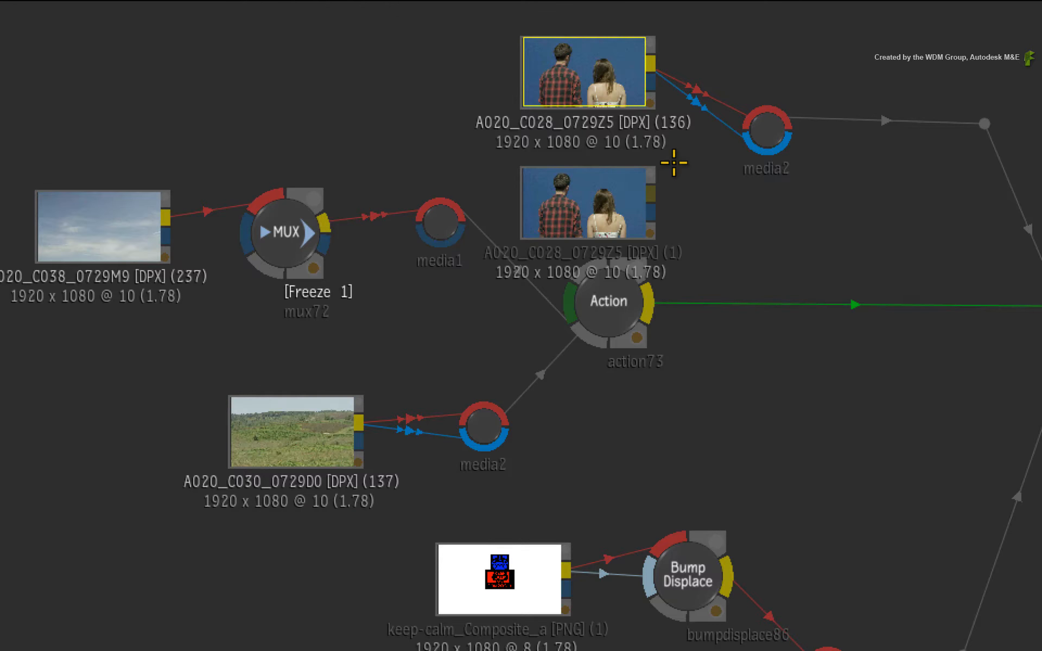
pyautogui.moveTo(552, 35); pyautogui.dragTo(550, 44)
pyautogui.moveTo(580, 89); pyautogui.dragTo(585, 74)
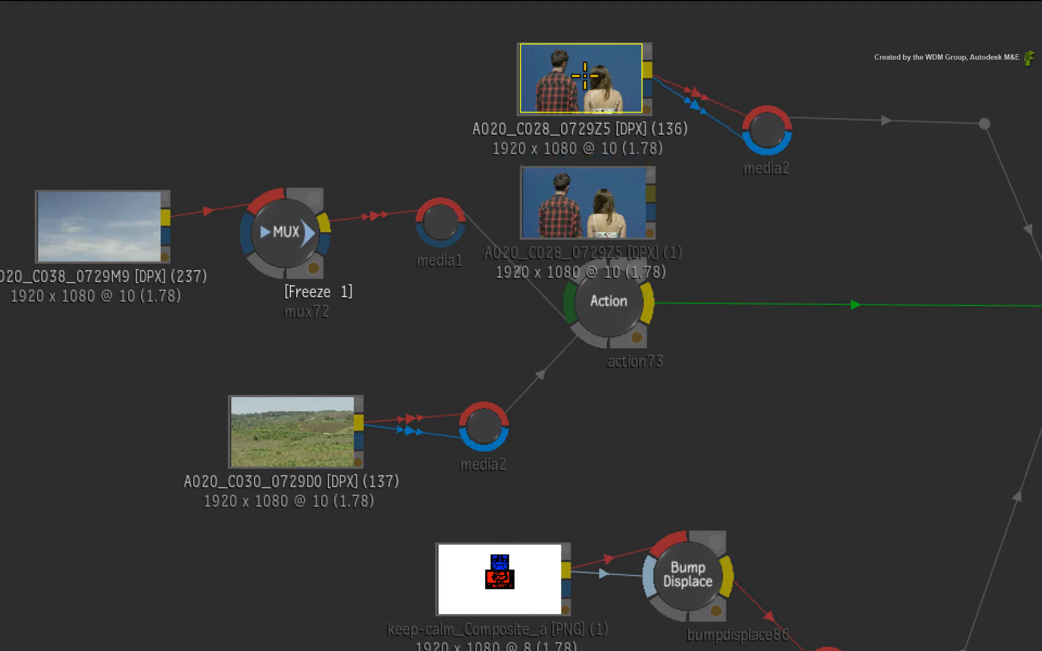
pyautogui.moveTo(585, 188); pyautogui.dragTo(585, 182)
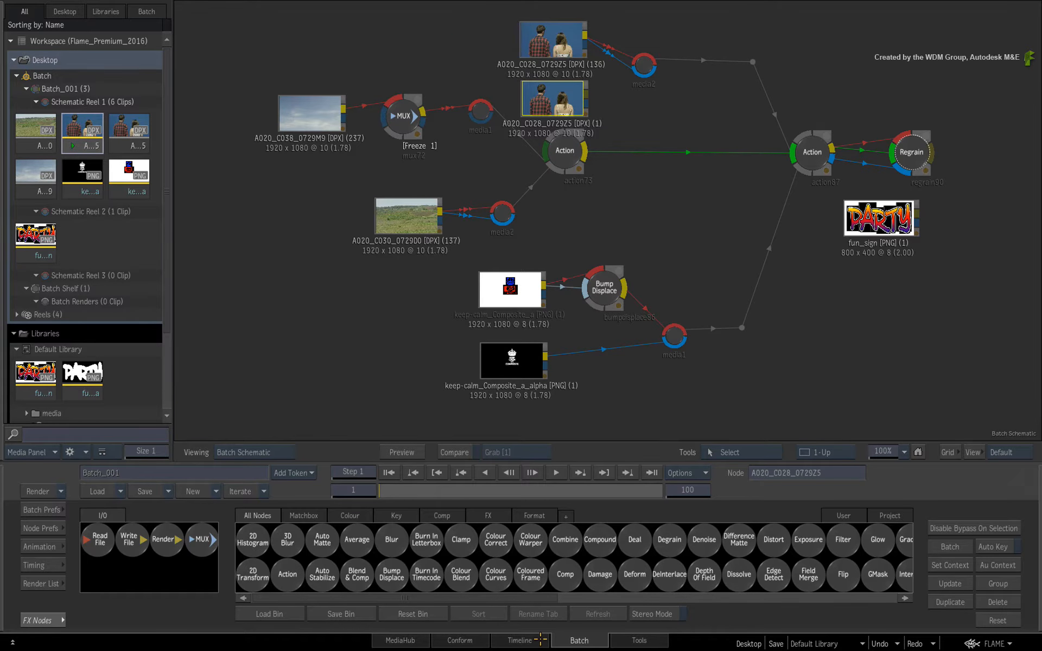
# Switch to the Timeline view and browse the clips in Schematic Reel 1.
pyautogui.click(540, 639)
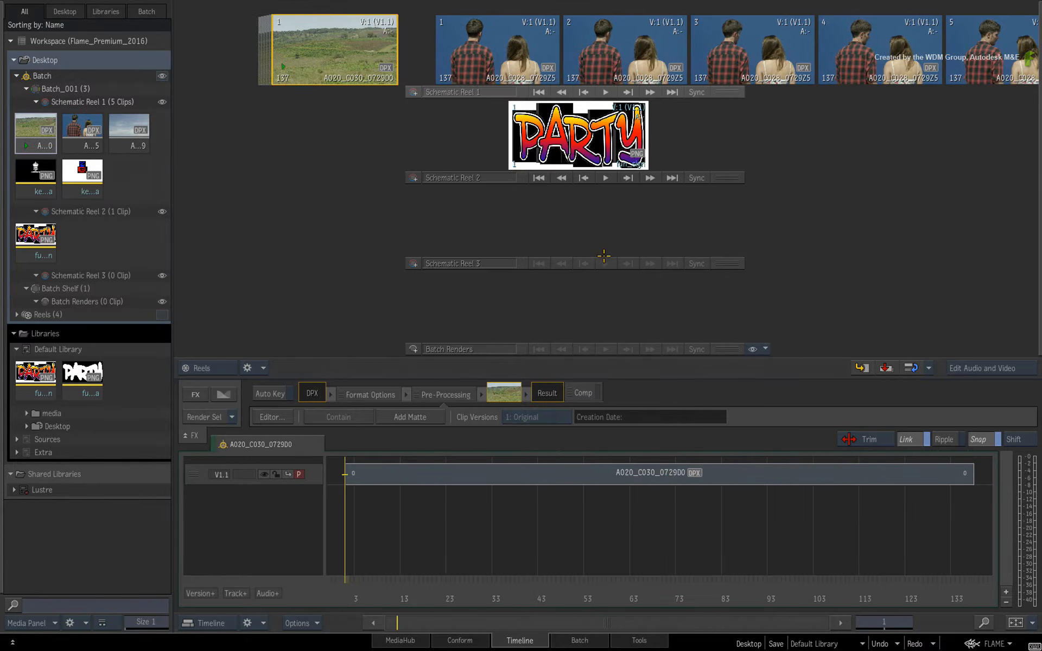
pyautogui.doubleClick(621, 53)
pyautogui.moveTo(622, 52); pyautogui.dragTo(440, 61)
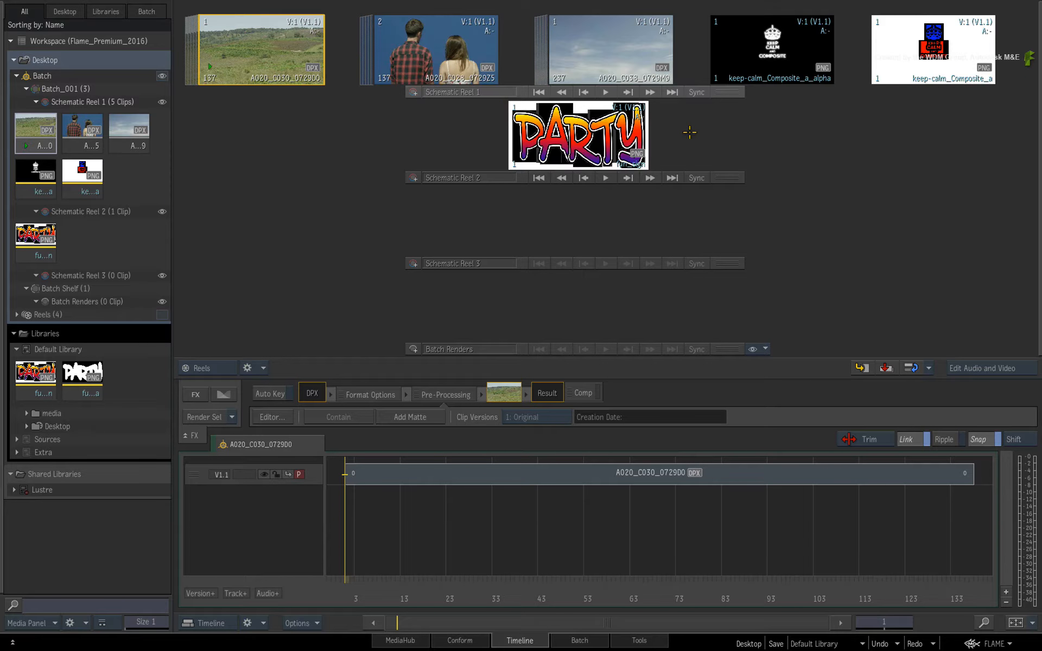
# Remove the fun_sign clip from Schematic Reel 2 and return to the Batch schematic.
pyautogui.moveTo(596, 130); pyautogui.dragTo(646, 647)
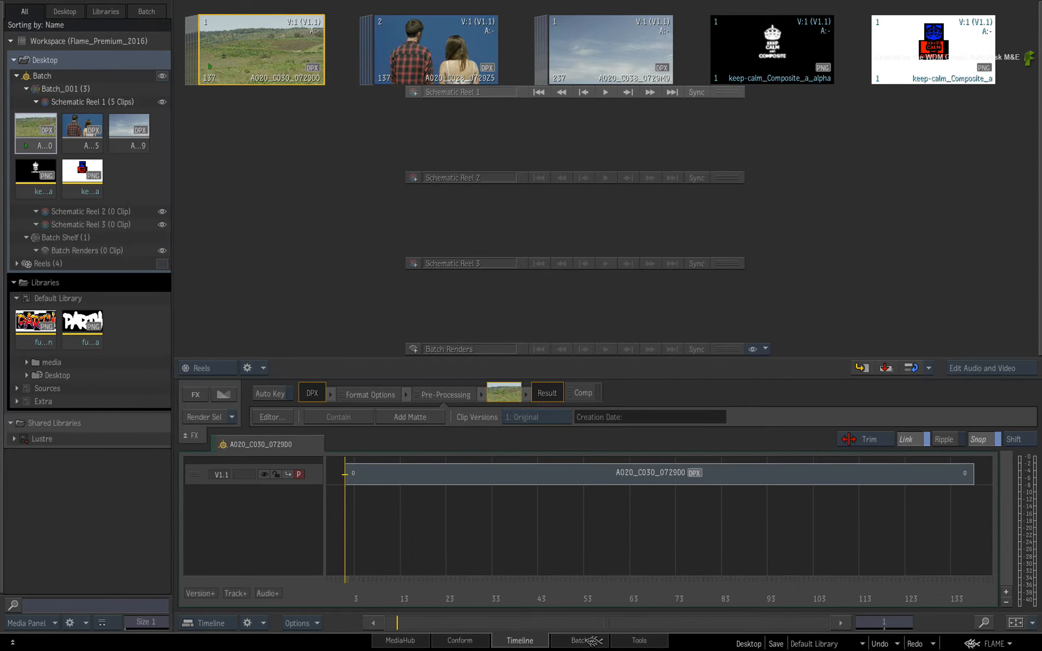
pyautogui.click(580, 641)
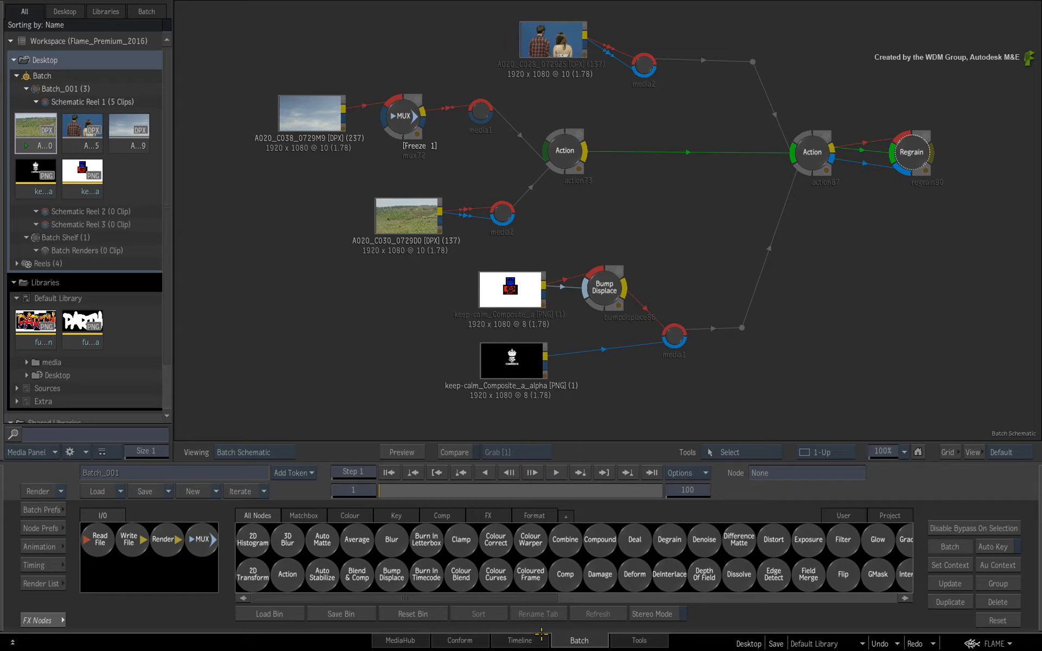
# Remove the A020_C028_0729Z5 clip from Schematic Reel 1, confirm the removal, view Batch, and undo it.
pyautogui.click(541, 636)
pyautogui.moveTo(586, 142); pyautogui.dragTo(609, 642)
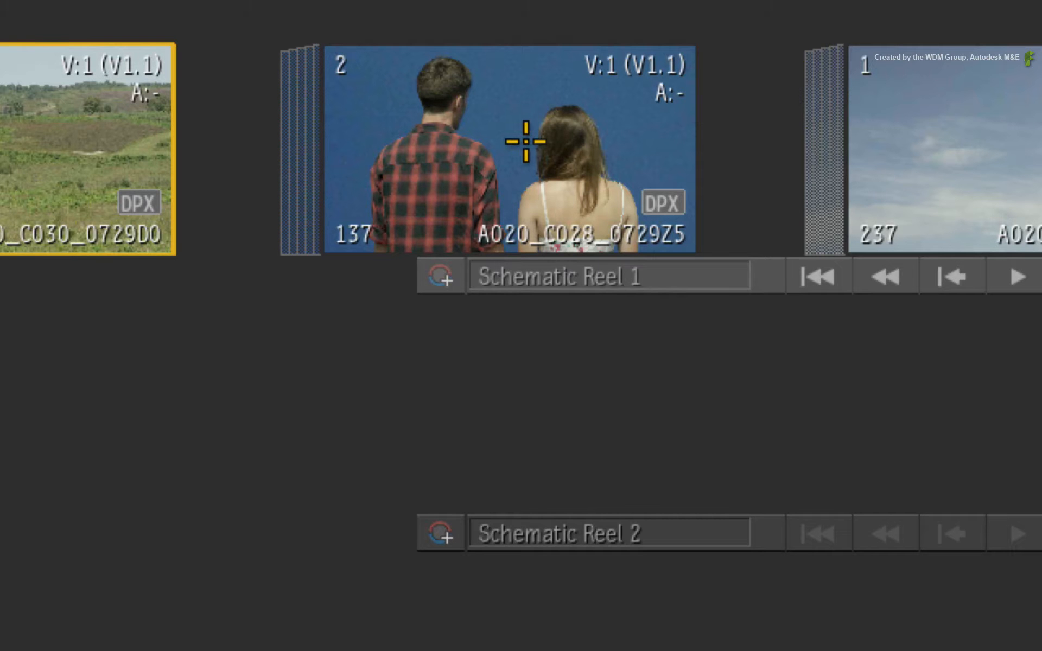
pyautogui.moveTo(524, 142)
pyautogui.mouseDown()
pyautogui.moveTo(514, 144)
pyautogui.moveTo(532, 132)
pyautogui.moveTo(478, 211)
pyautogui.moveTo(536, 642)
pyautogui.mouseUp()
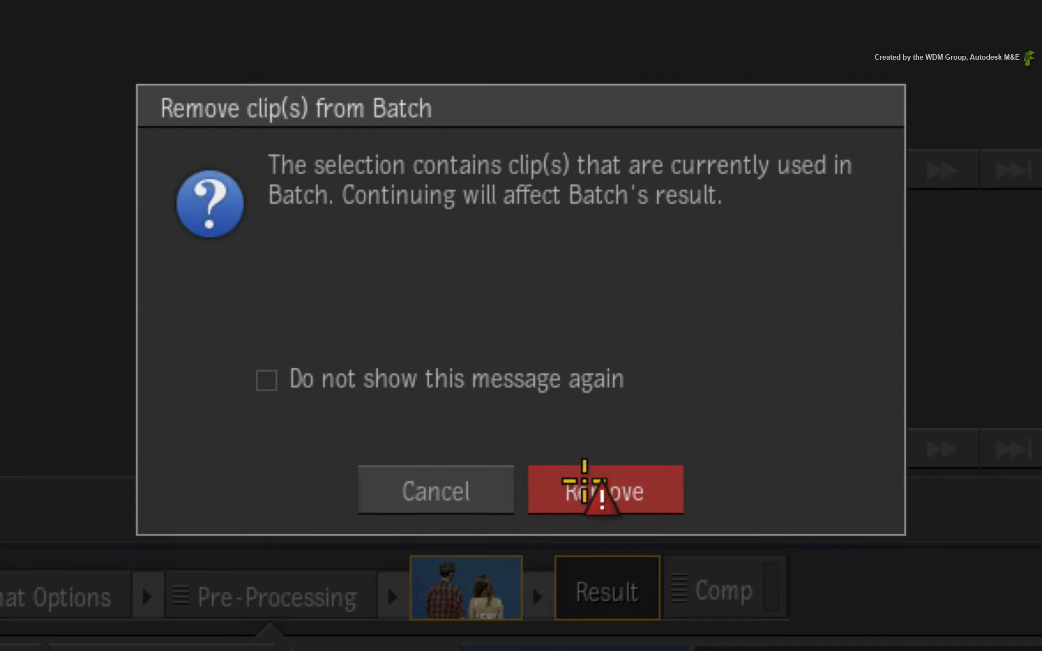
pyautogui.click(644, 483)
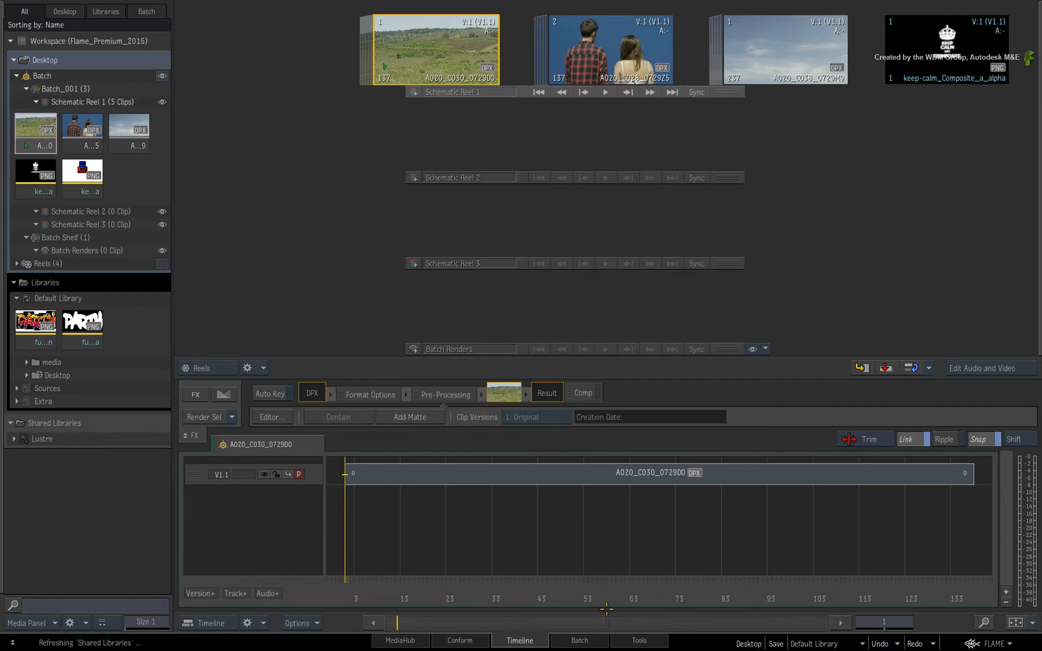
pyautogui.click(599, 639)
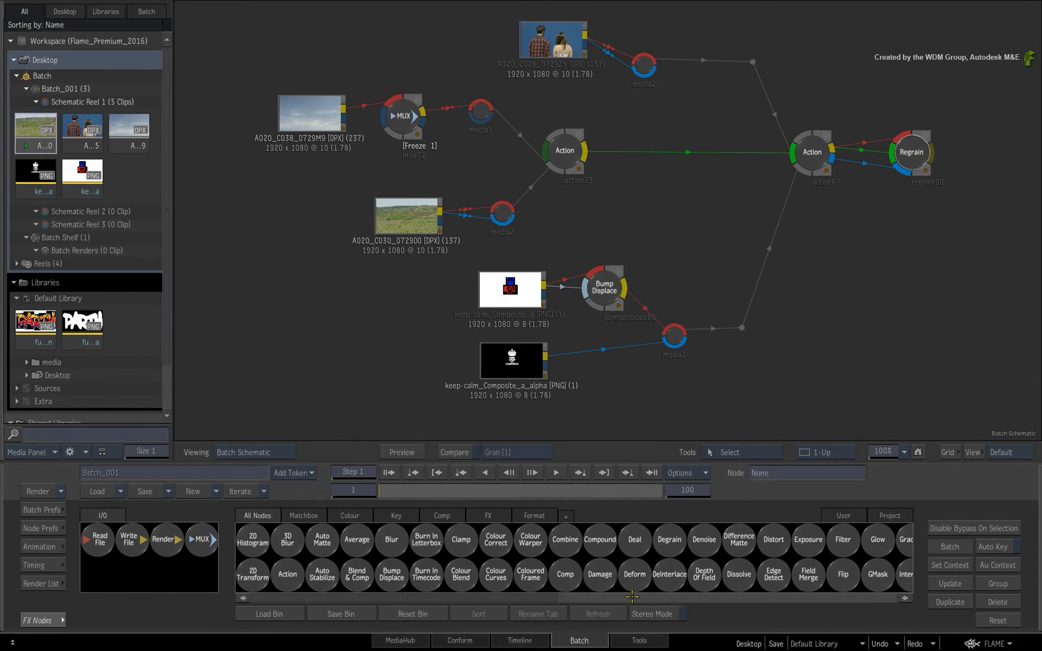
pyautogui.hotkey('ctrl', 'z')
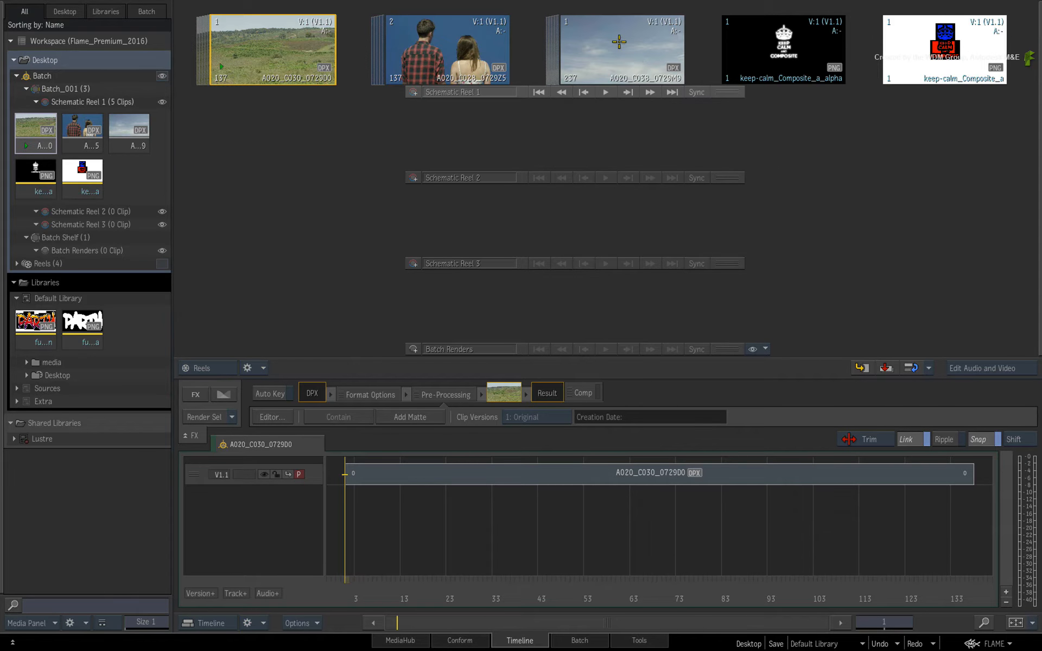
# Remove the A020_C038_0729M9 clip from Schematic Reel 1, confirm, view the schematic in Batch, and undo the removal.
pyautogui.moveTo(622, 41); pyautogui.dragTo(597, 624)
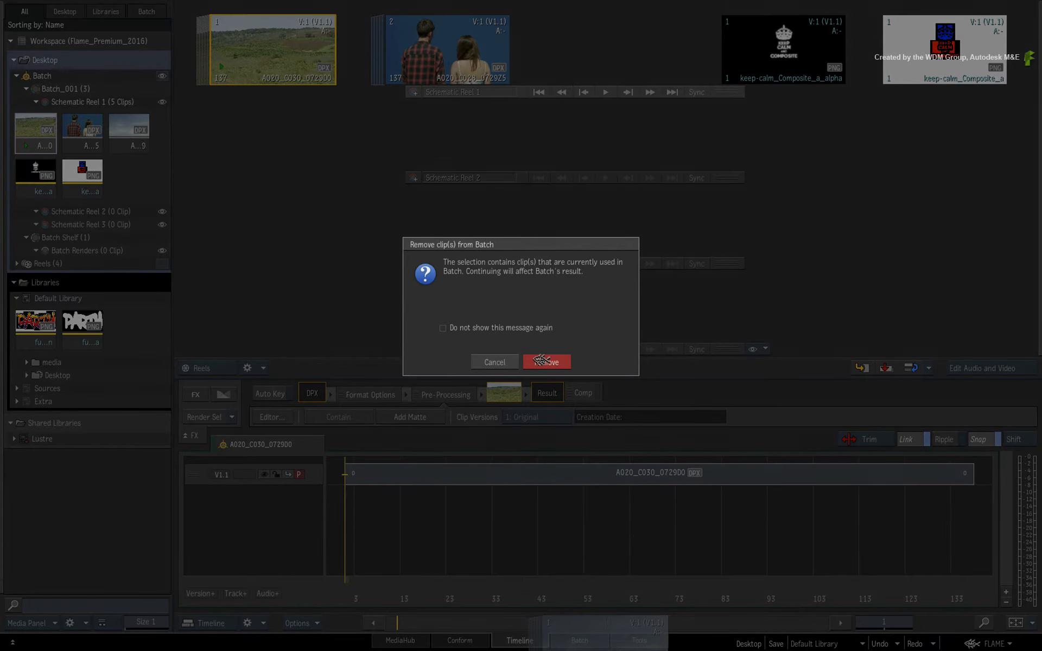
pyautogui.click(546, 362)
pyautogui.click(579, 640)
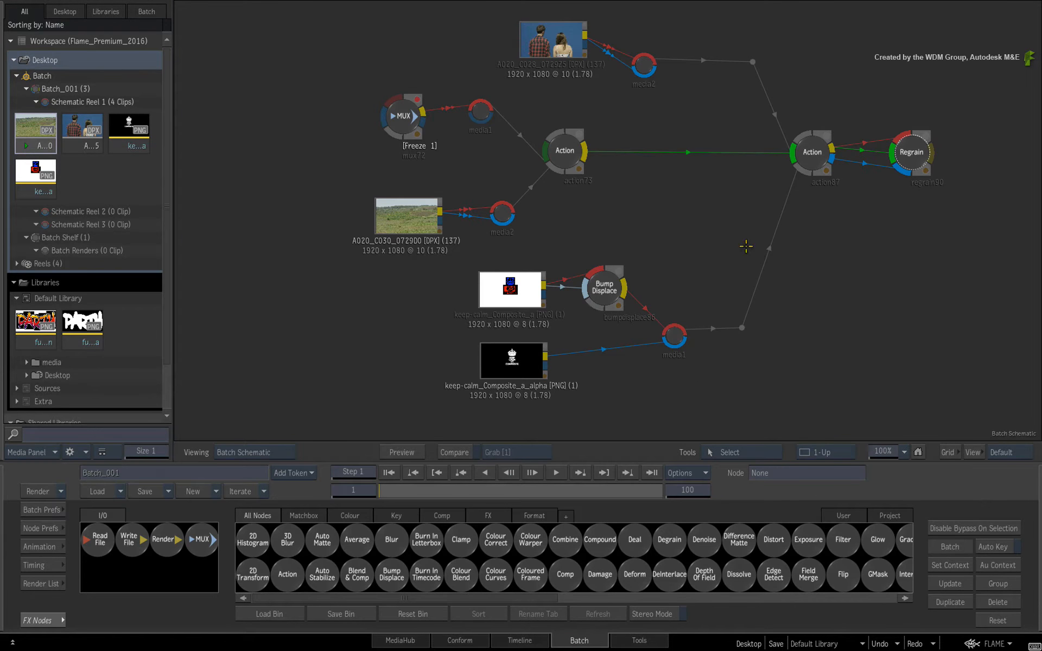
pyautogui.hotkey('ctrl', 'z')
# Select the A020_C038_0729M9 clip in the reel and locate its matching node and Media Panel clip in Batch.
pyautogui.click(632, 44)
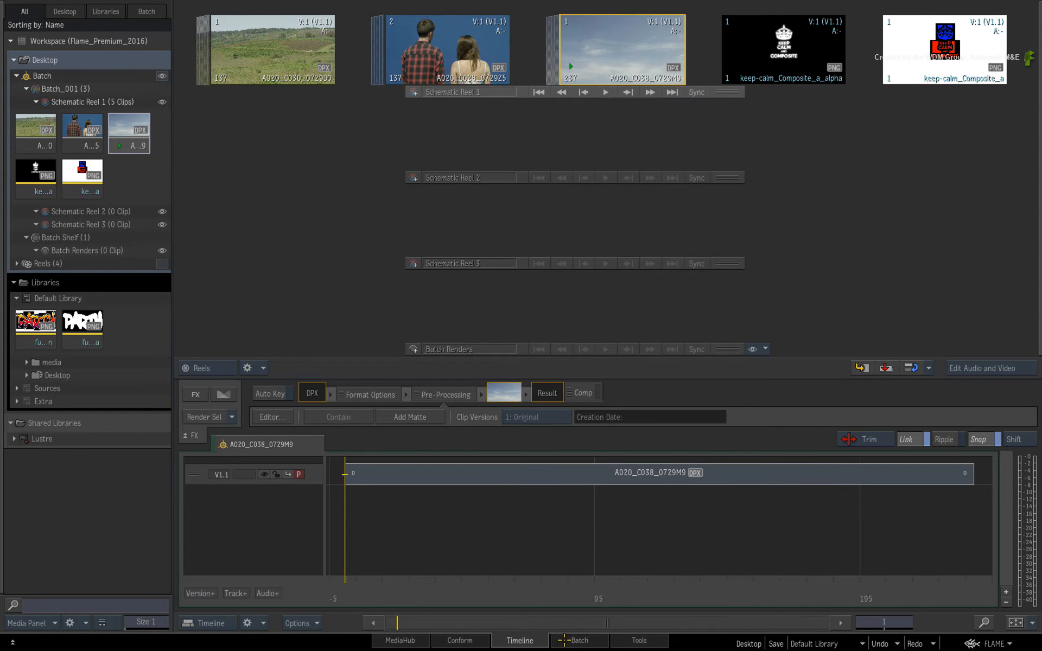
pyautogui.click(564, 640)
pyautogui.click(561, 36)
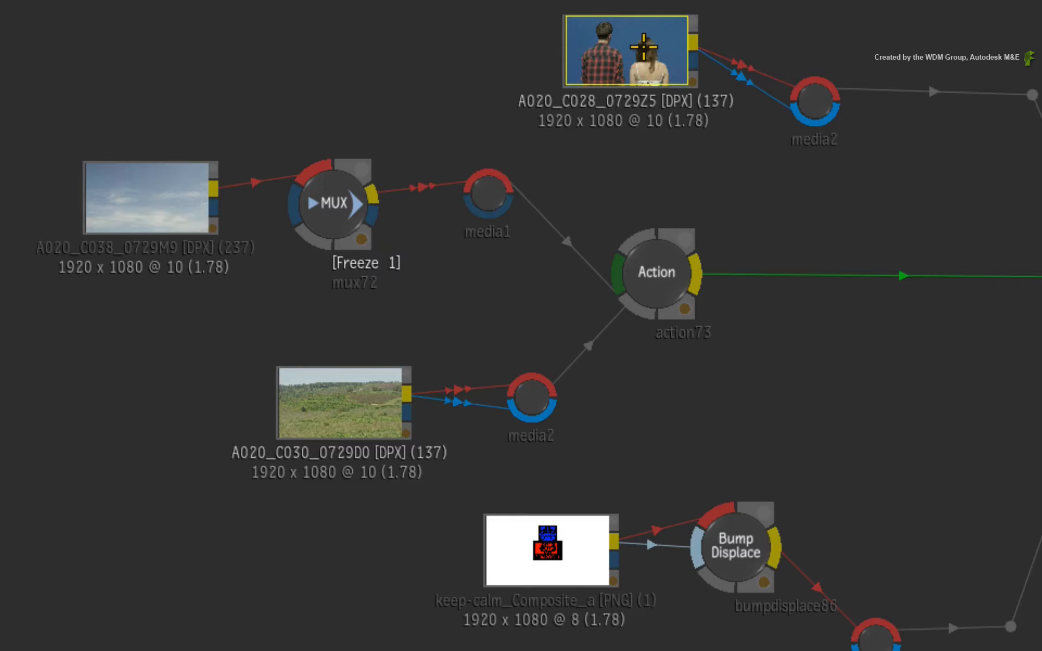
pyautogui.click(163, 197)
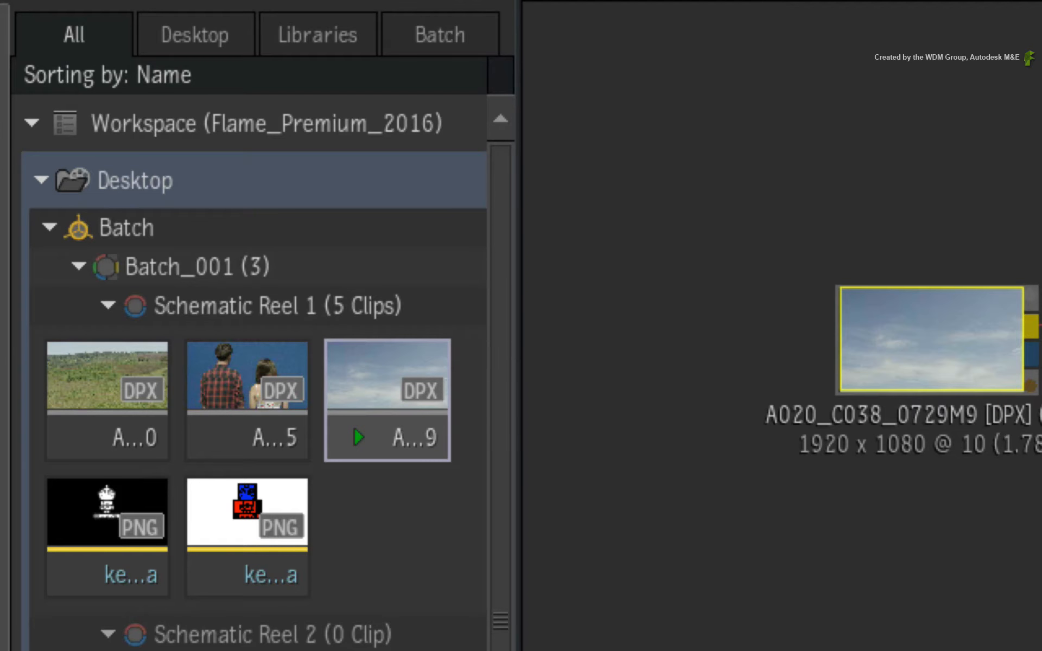
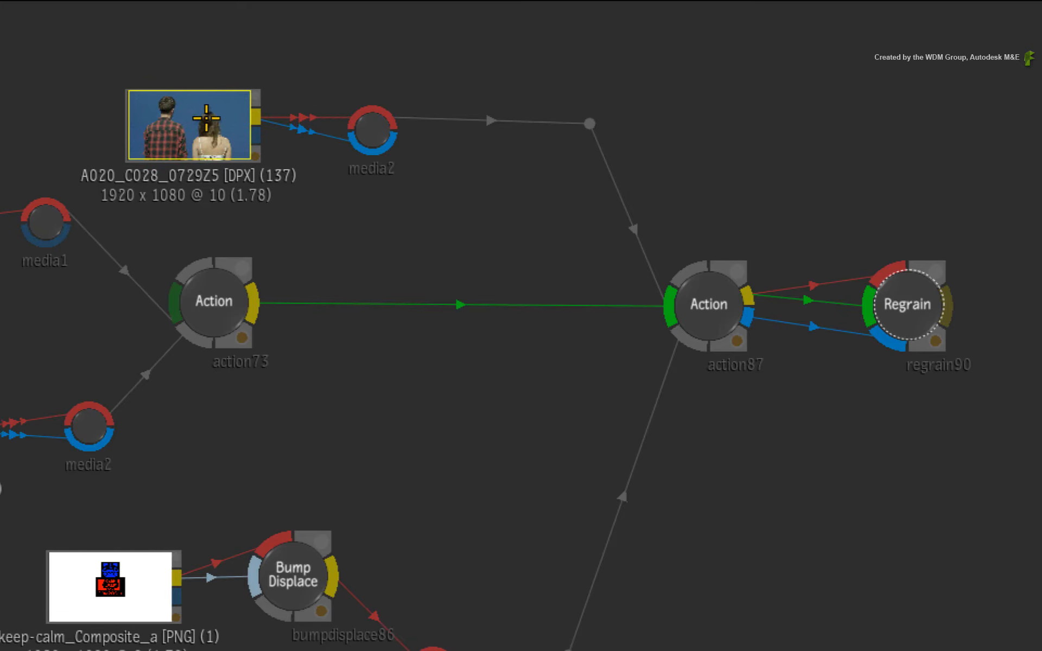
# Duplicate the A020_C028_0729Z5 node in the schematic and move the copy below the original.
pyautogui.hotkey('ctrl', 'd')
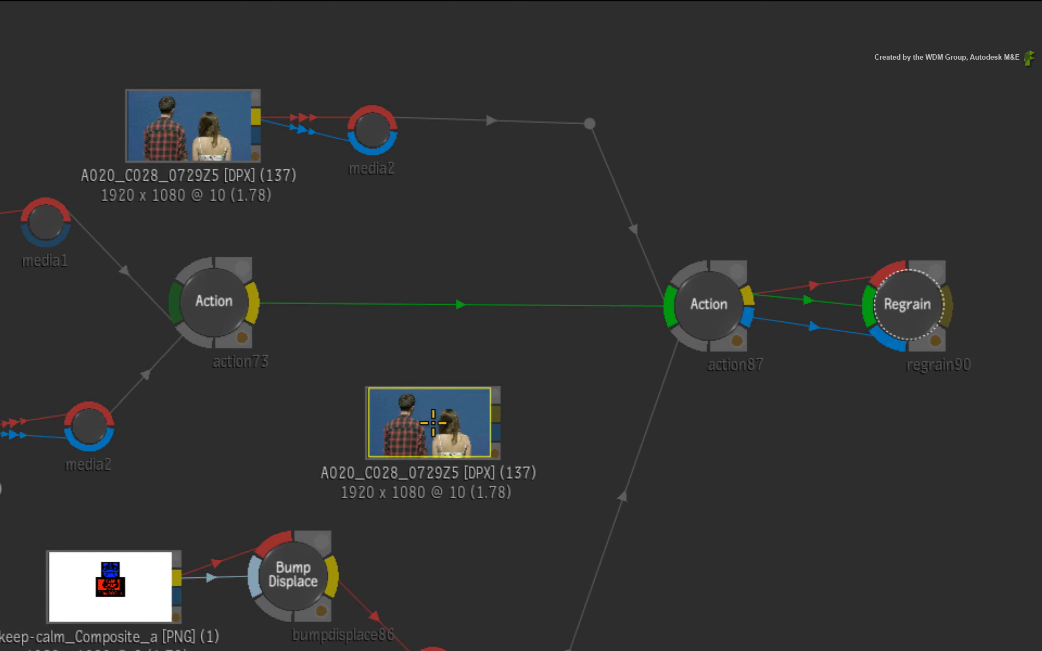
pyautogui.click(434, 421)
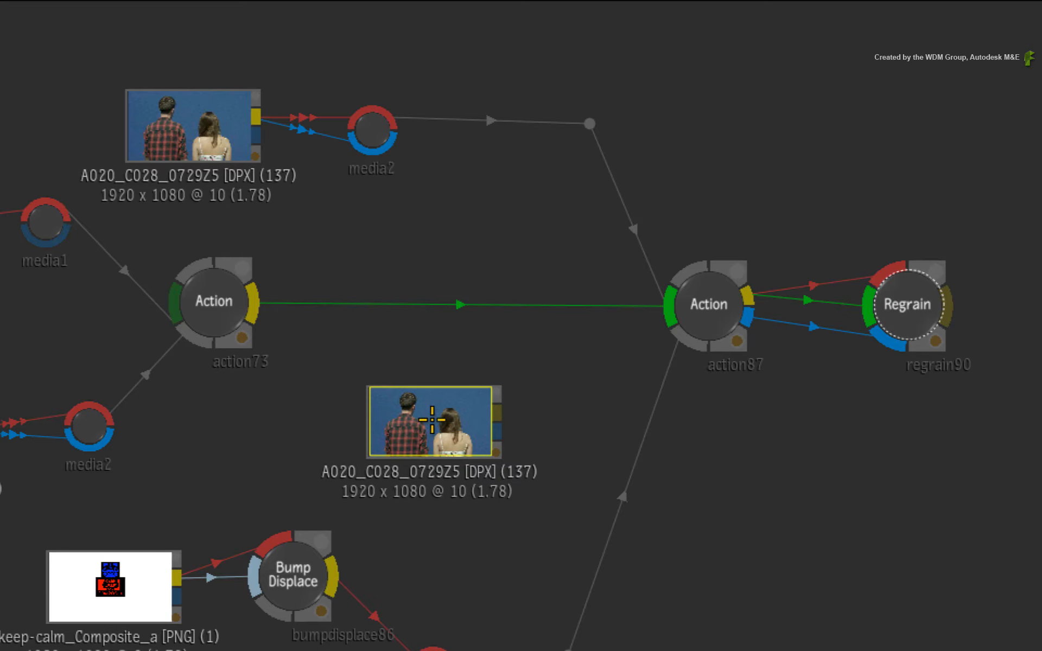
pyautogui.moveTo(439, 422); pyautogui.dragTo(441, 398)
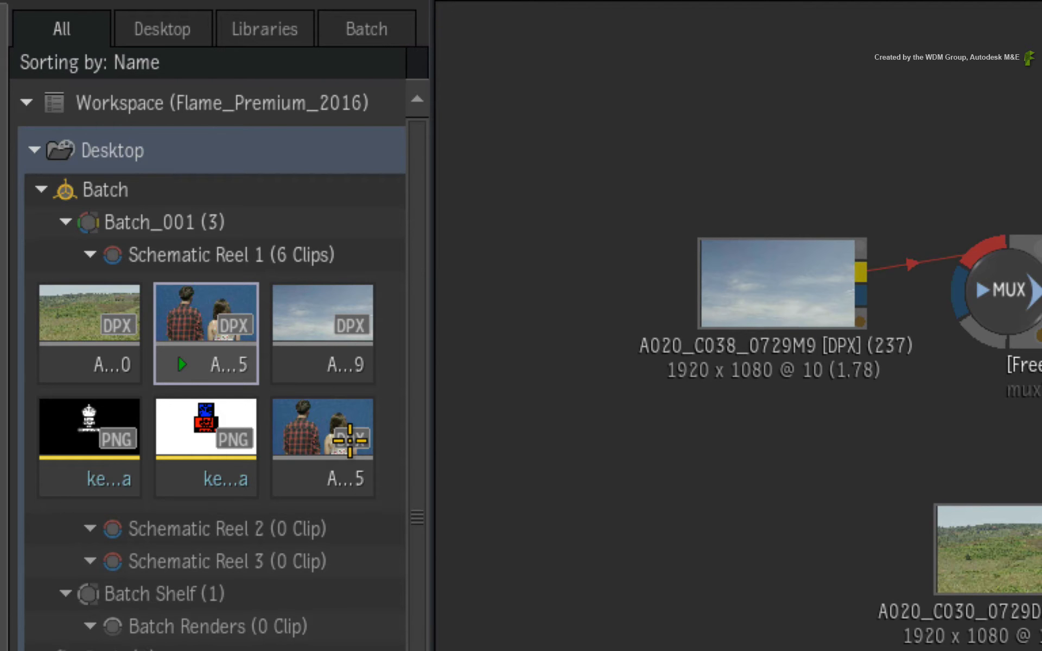
# Compare the two A020_C028_0729Z5 clips in Schematic Reel 1 and delete the duplicate node from the schematic.
pyautogui.click(310, 418)
pyautogui.click(185, 312)
pyautogui.click(343, 412)
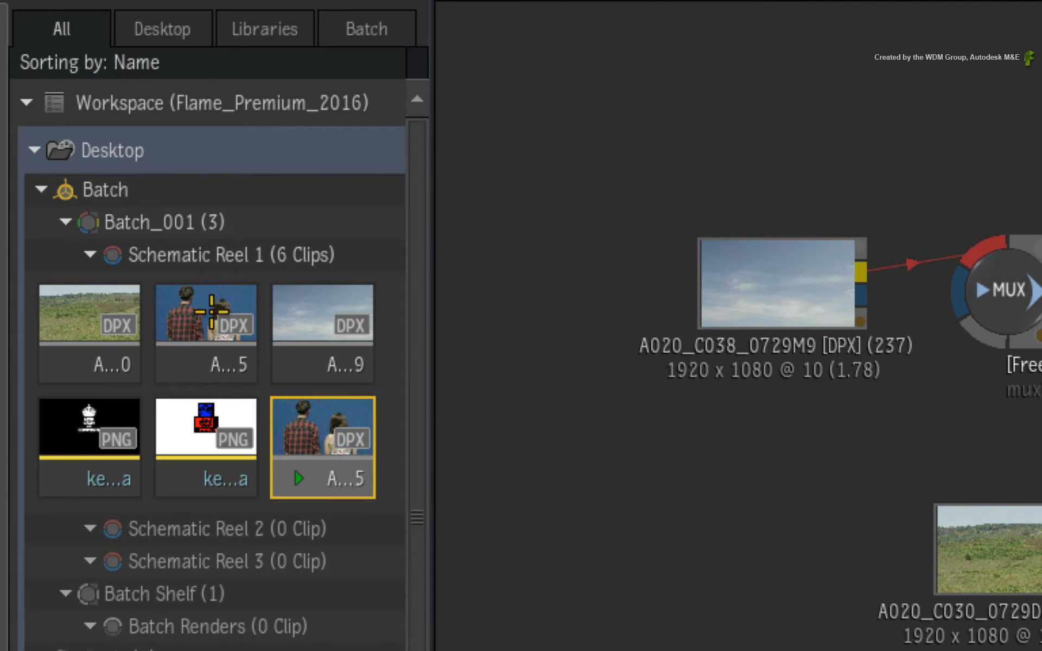
pyautogui.click(197, 287)
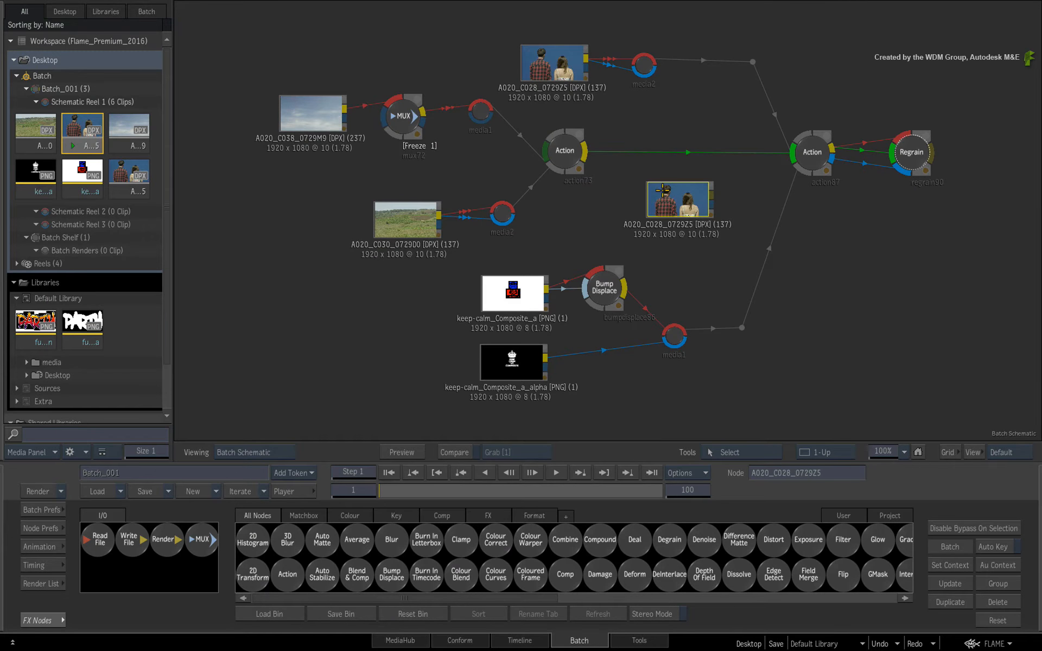
pyautogui.moveTo(663, 191); pyautogui.dragTo(749, 648)
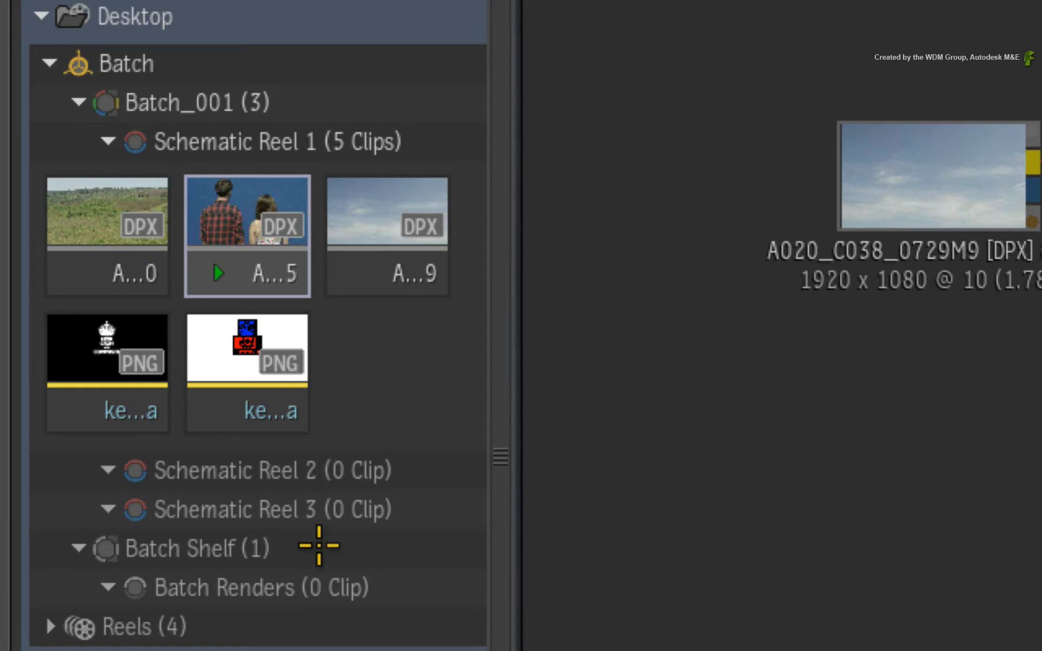
# Add both fun_sign clips from the Default Library to the Batch Shelf as a new fun_sign reel.
pyautogui.click(108, 236)
pyautogui.moveTo(489, 477); pyautogui.dragTo(502, 633)
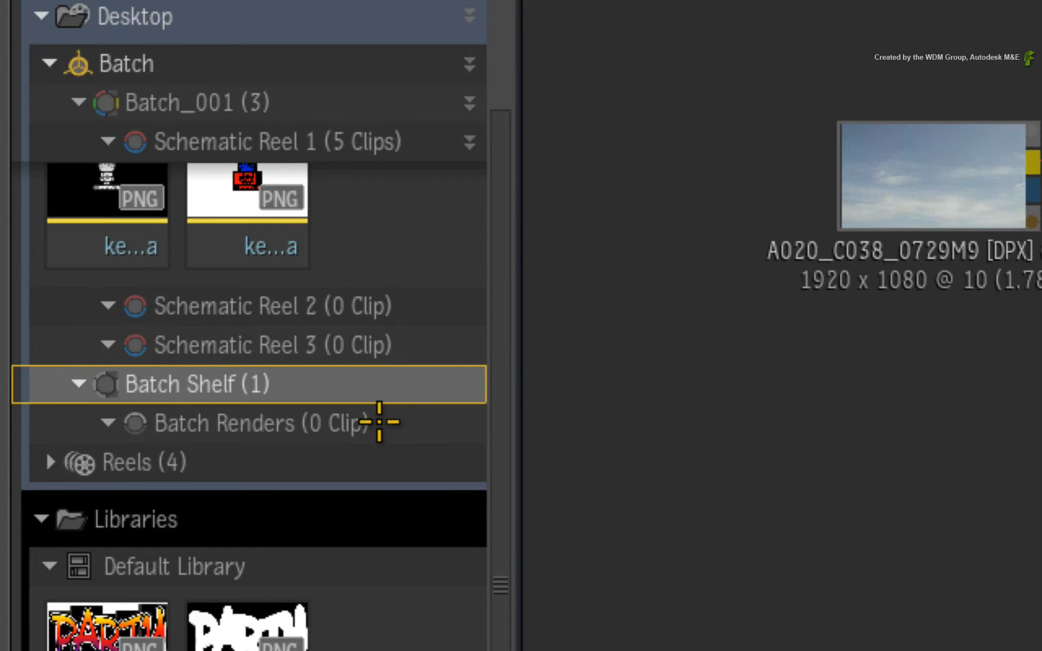
pyautogui.click(404, 421)
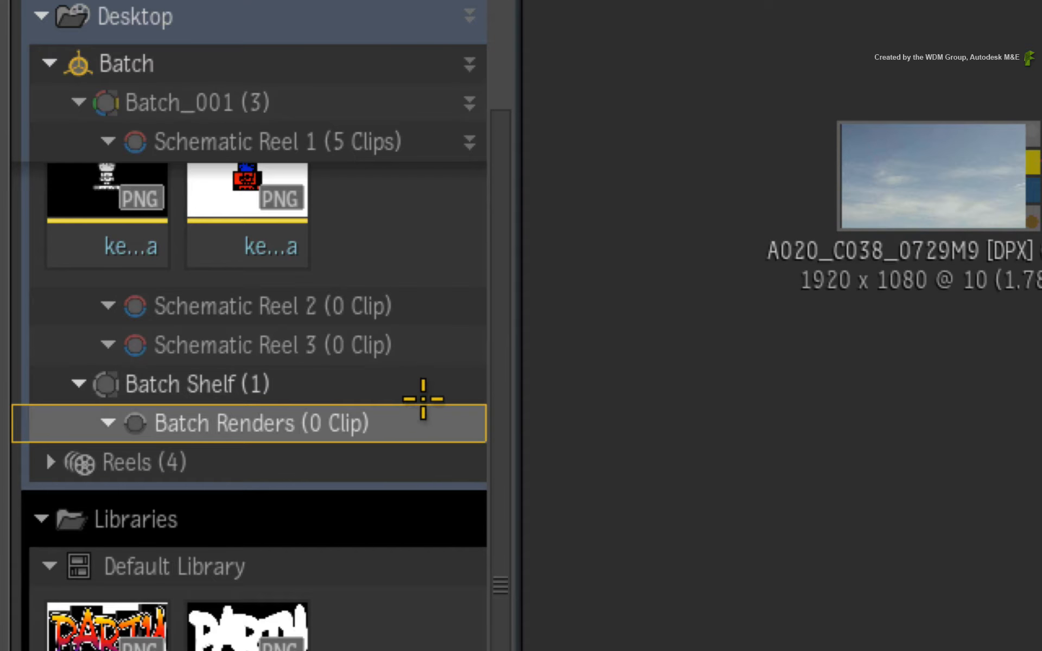
pyautogui.moveTo(115, 627); pyautogui.dragTo(190, 384)
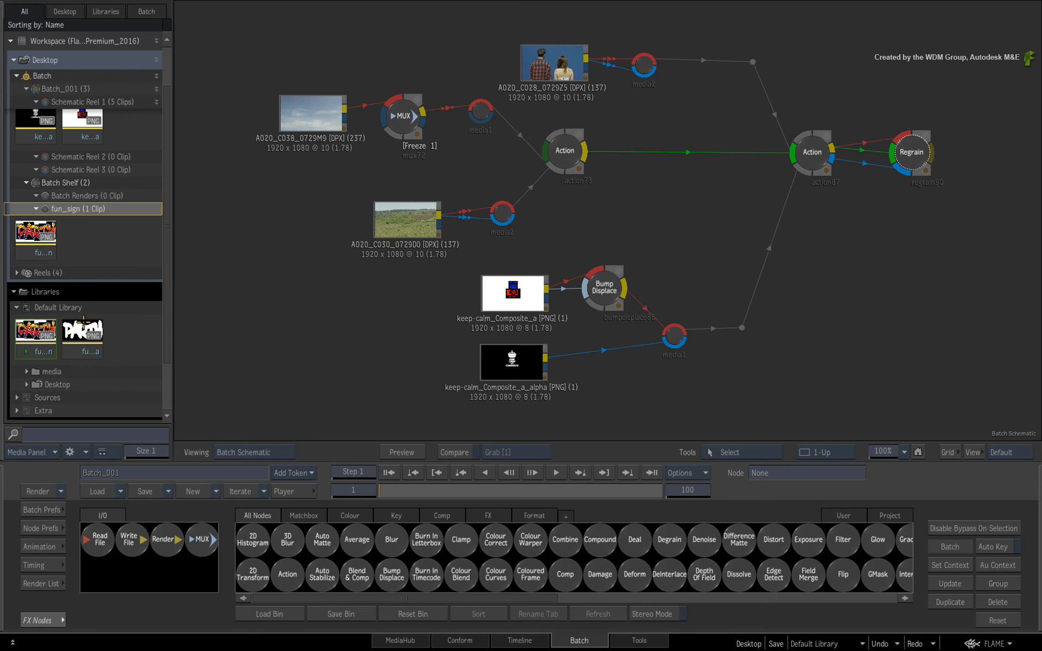
pyautogui.moveTo(81, 336); pyautogui.dragTo(82, 213)
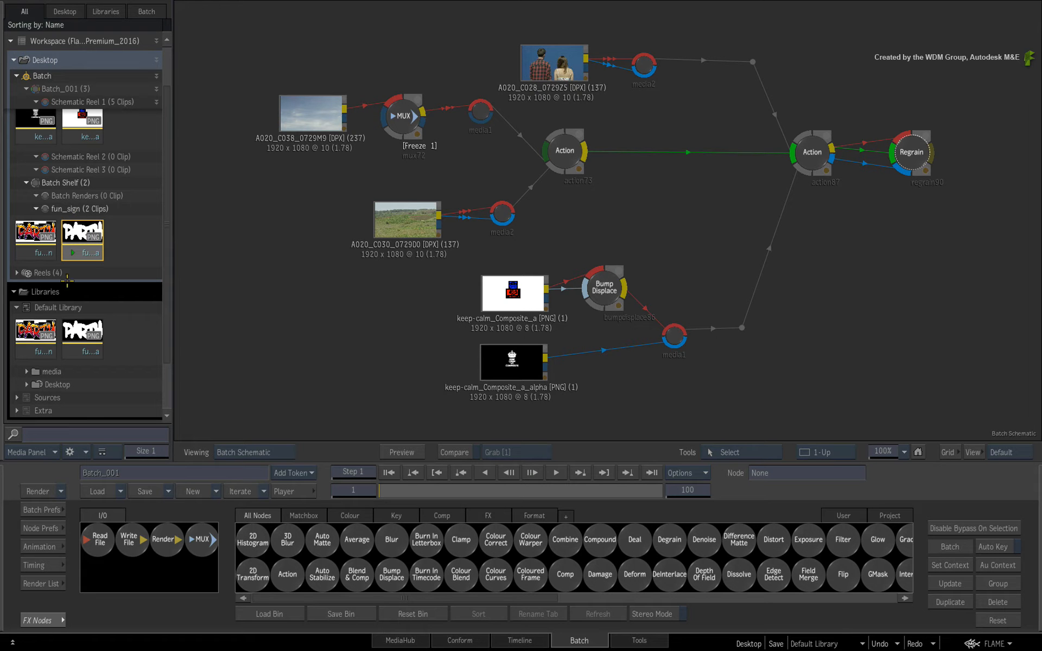
# Move both fun_sign clips from the shelf reel into Schematic Reel 2, and undo the move.
pyautogui.click(17, 307)
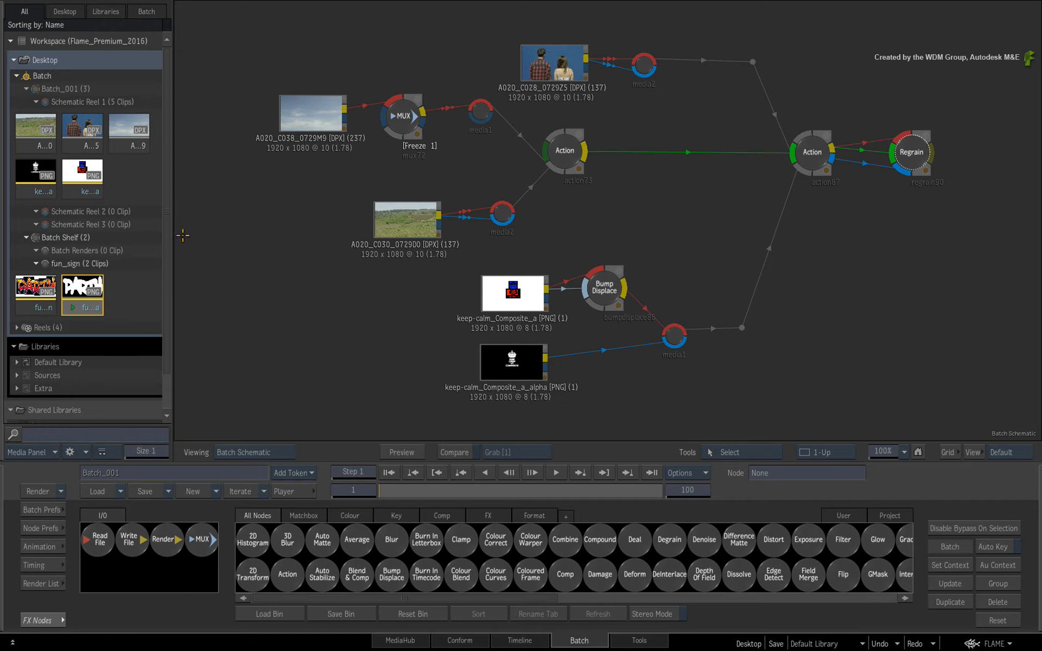
pyautogui.click(34, 286)
pyautogui.keyDown('ctrl'); pyautogui.click(77, 288); pyautogui.keyUp('ctrl')
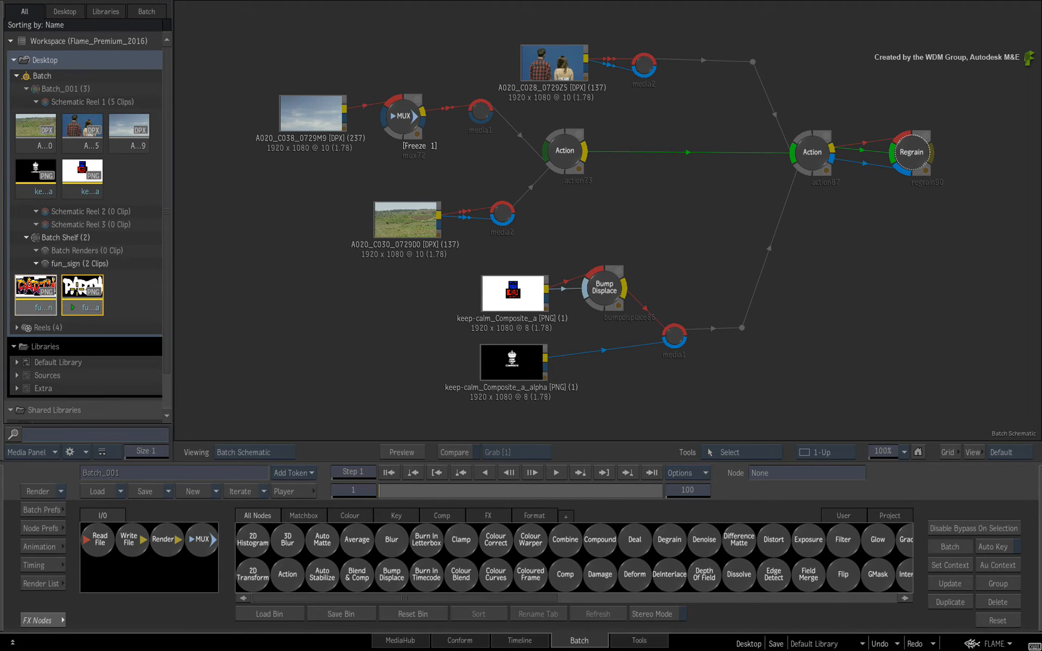
pyautogui.moveTo(77, 288); pyautogui.dragTo(96, 211)
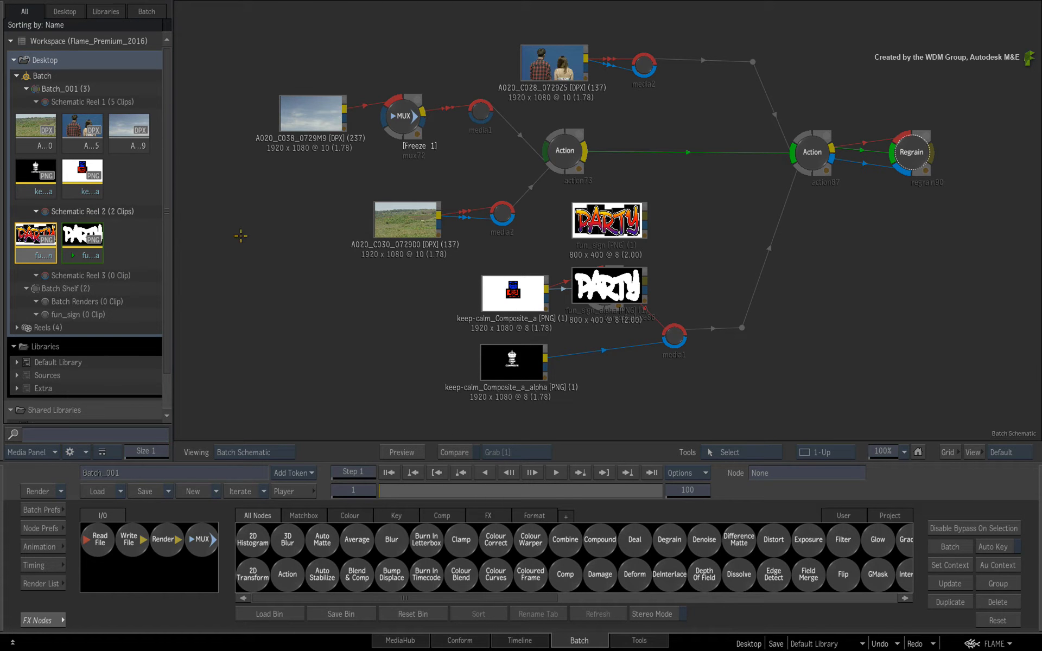
pyautogui.hotkey('ctrl', 'z')
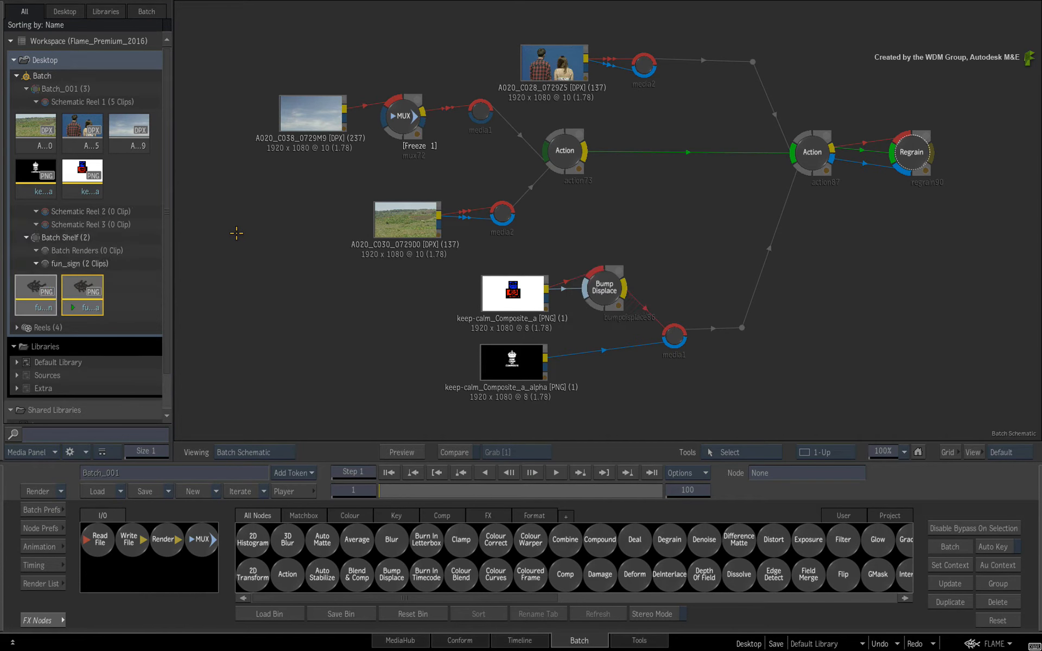
# Add both fun_sign clips from the Default Library into Schematic Reel 3.
pyautogui.click(21, 362)
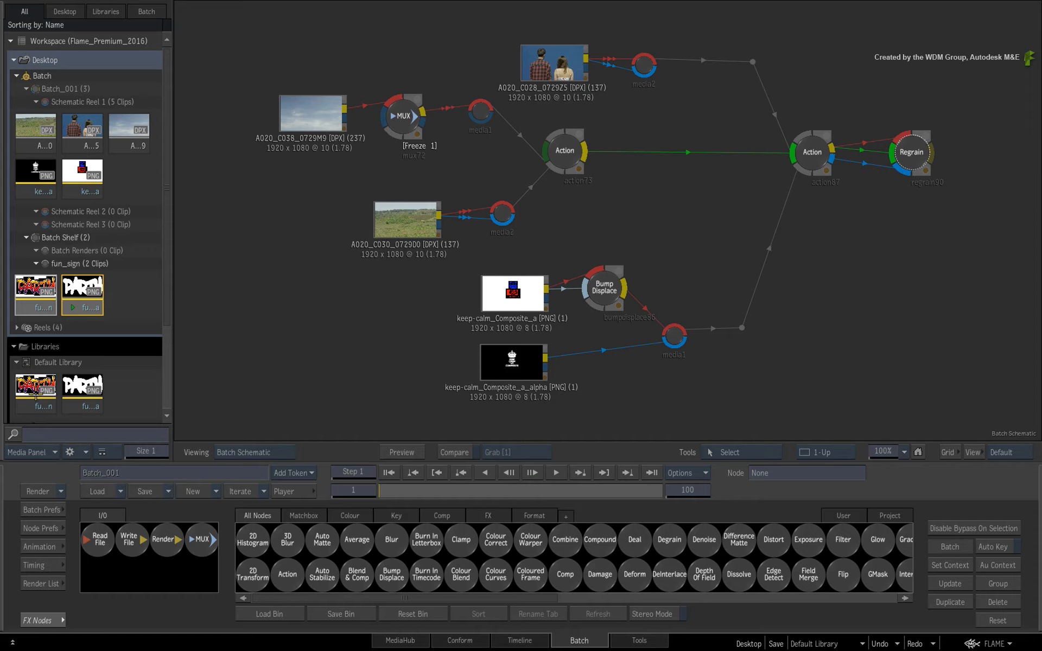
pyautogui.click(35, 394)
pyautogui.keyDown('ctrl'); pyautogui.click(94, 387); pyautogui.keyUp('ctrl')
pyautogui.moveTo(84, 387); pyautogui.dragTo(108, 226)
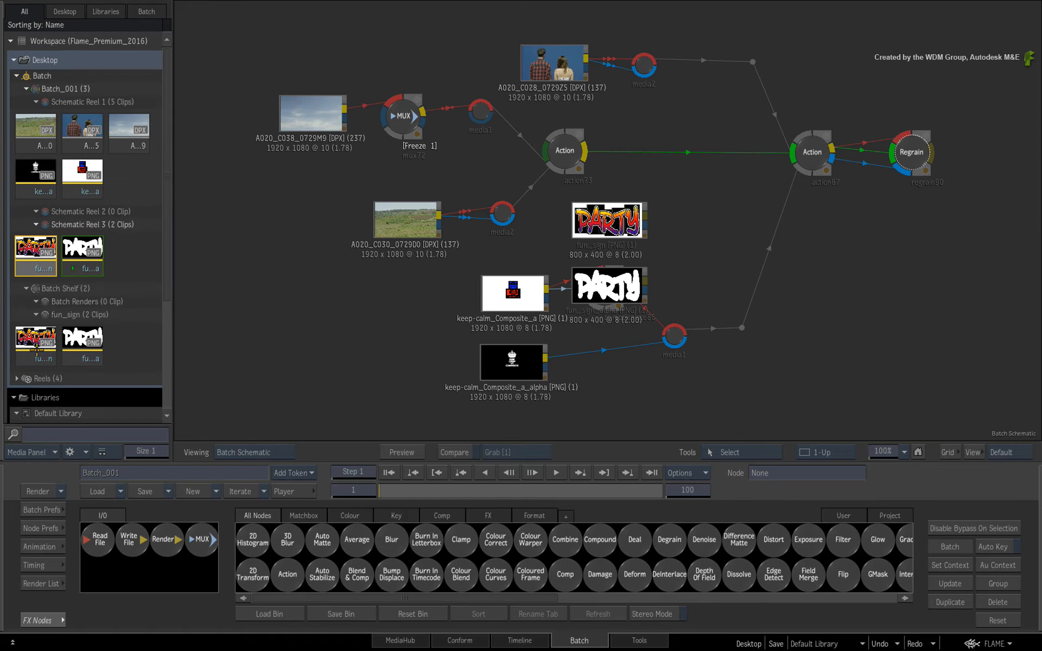
# Remove the fun_sign reel from the Batch Shelf and delete both fun_sign nodes from the schematic.
pyautogui.moveTo(69, 319); pyautogui.dragTo(217, 649)
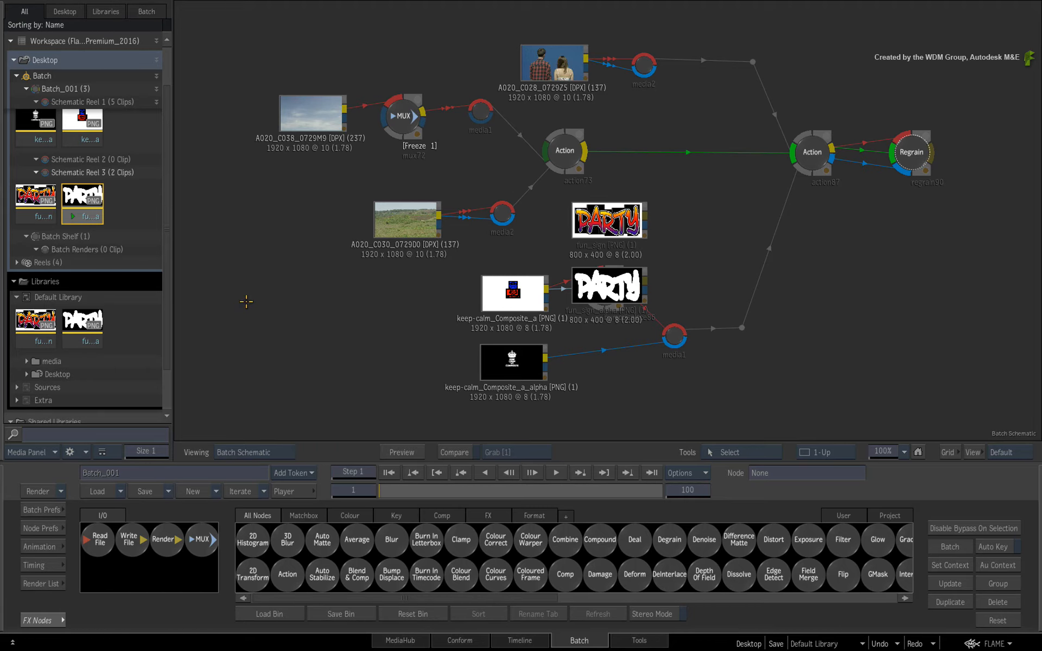
pyautogui.moveTo(601, 227); pyautogui.dragTo(664, 648)
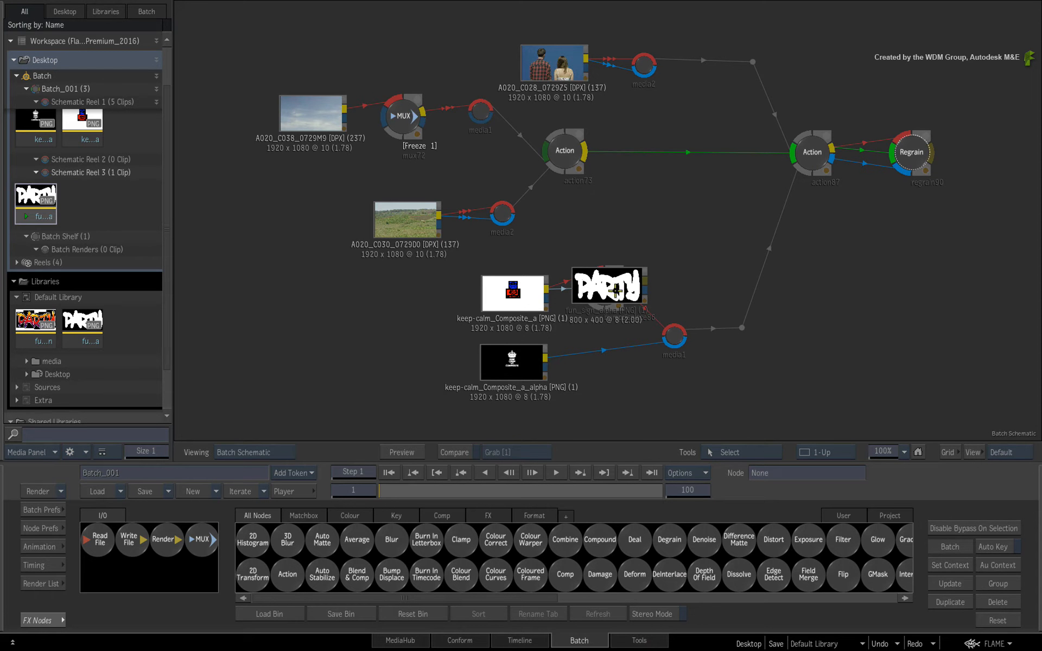
pyautogui.moveTo(615, 291); pyautogui.dragTo(670, 649)
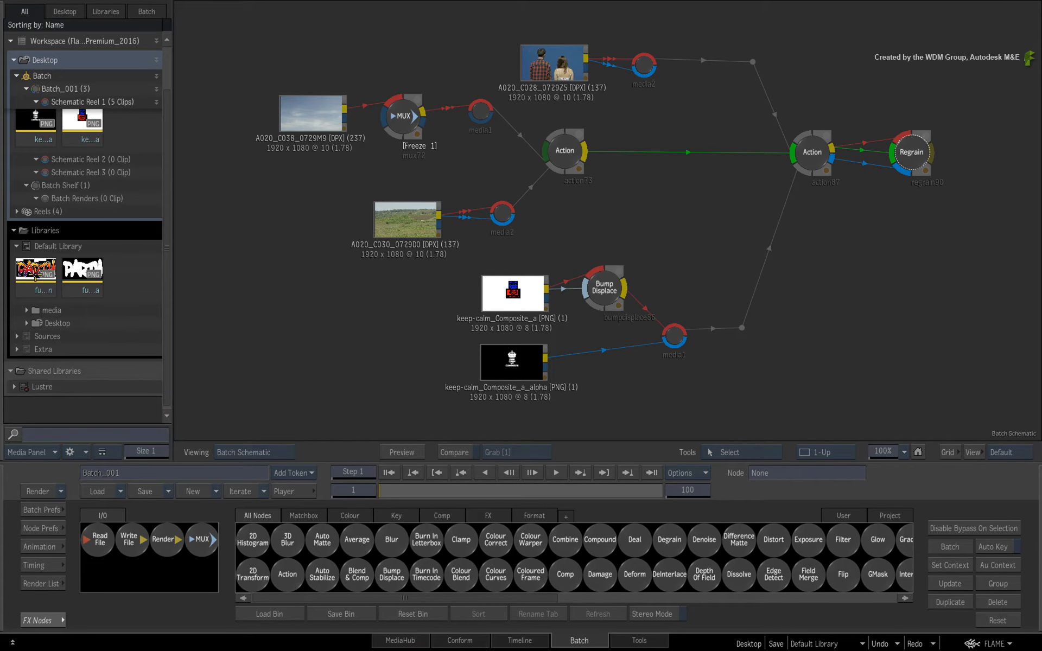
# Move the A020_C028_0729Z5 clip from Schematic Reel 1 into Schematic Reel 2.
pyautogui.moveTo(36, 280); pyautogui.dragTo(63, 278)
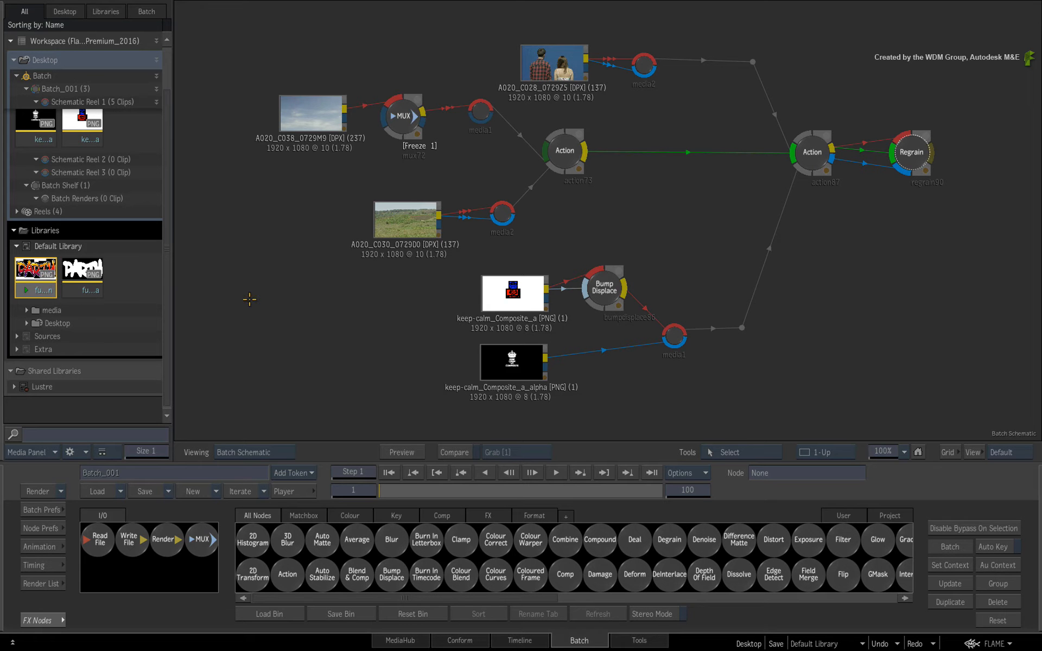
pyautogui.moveTo(166, 256); pyautogui.dragTo(164, 175)
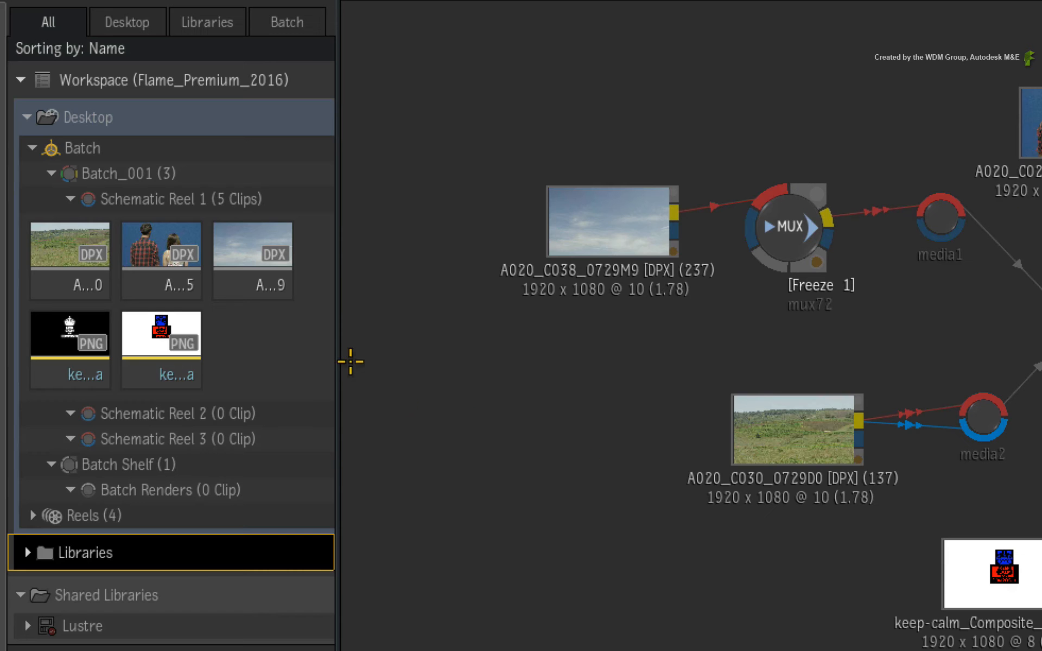
pyautogui.moveTo(179, 264); pyautogui.dragTo(159, 404)
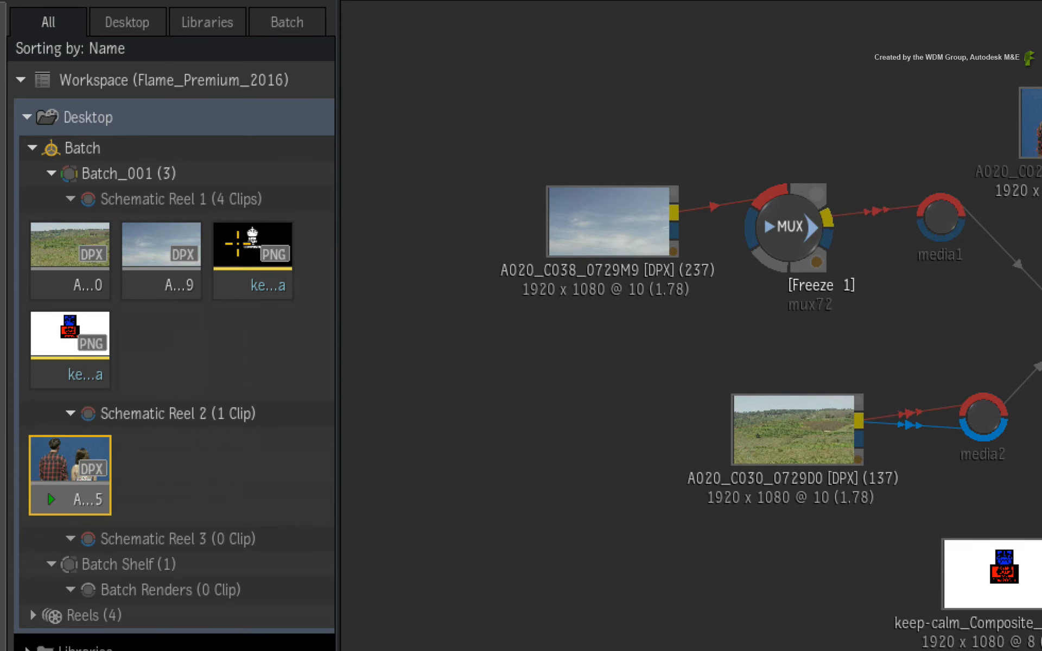
# Move both keep-calm_Composite clips from Schematic Reel 1 into Schematic Reel 3.
pyautogui.click(241, 250)
pyautogui.keyDown('ctrl'); pyautogui.click(77, 339); pyautogui.keyUp('ctrl')
pyautogui.moveTo(77, 338); pyautogui.dragTo(163, 537)
# Select each schematic reel, then collapse and expand all three reels to review their contents.
pyautogui.click(255, 197)
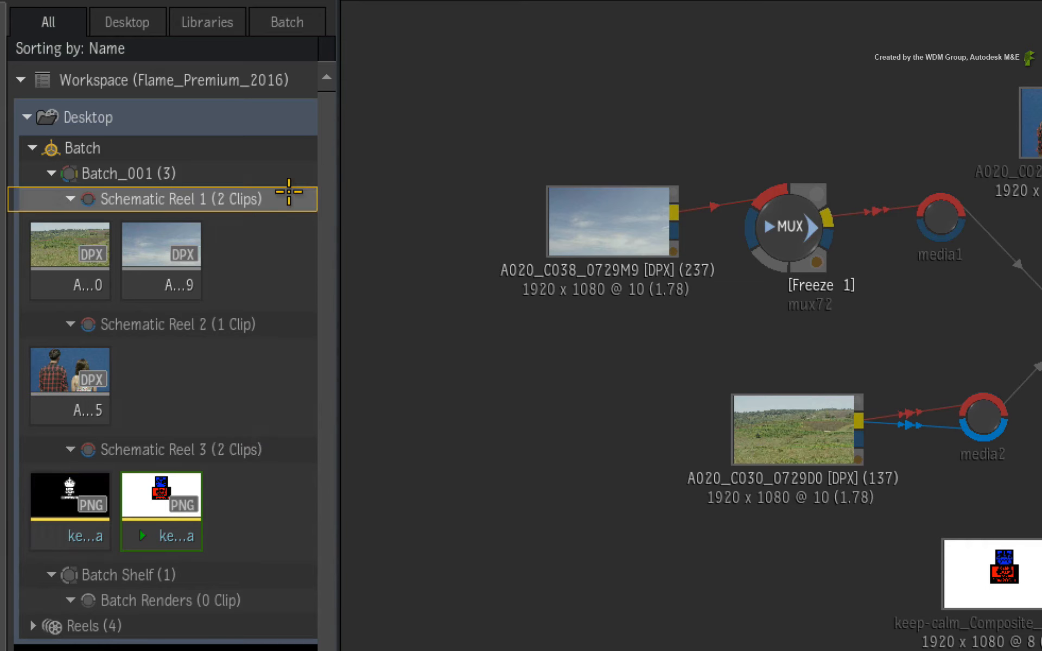
pyautogui.click(294, 324)
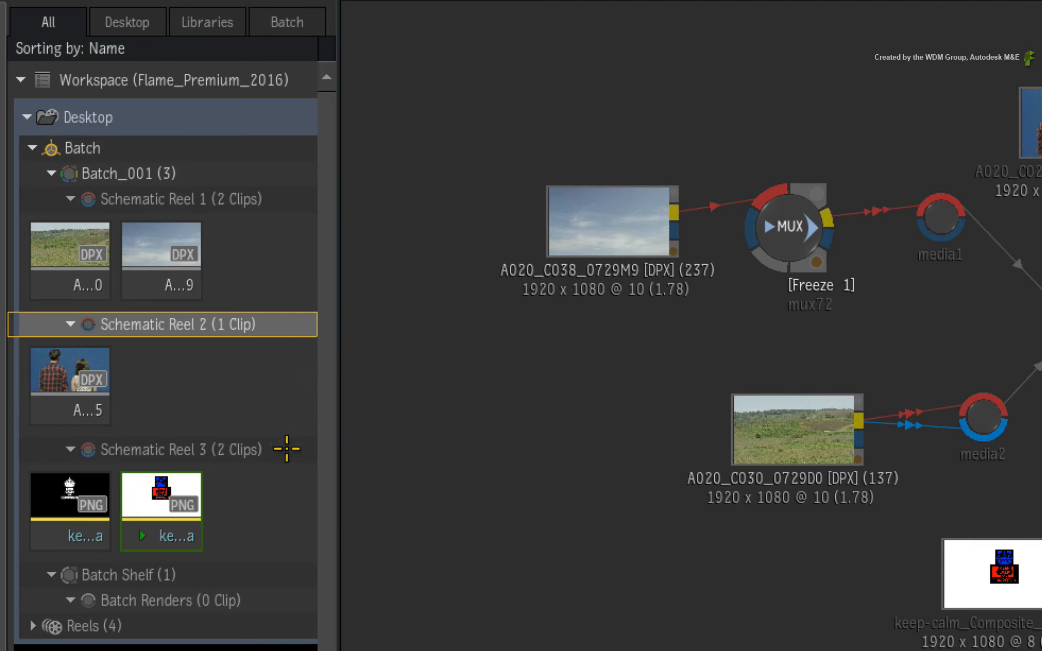
pyautogui.click(292, 452)
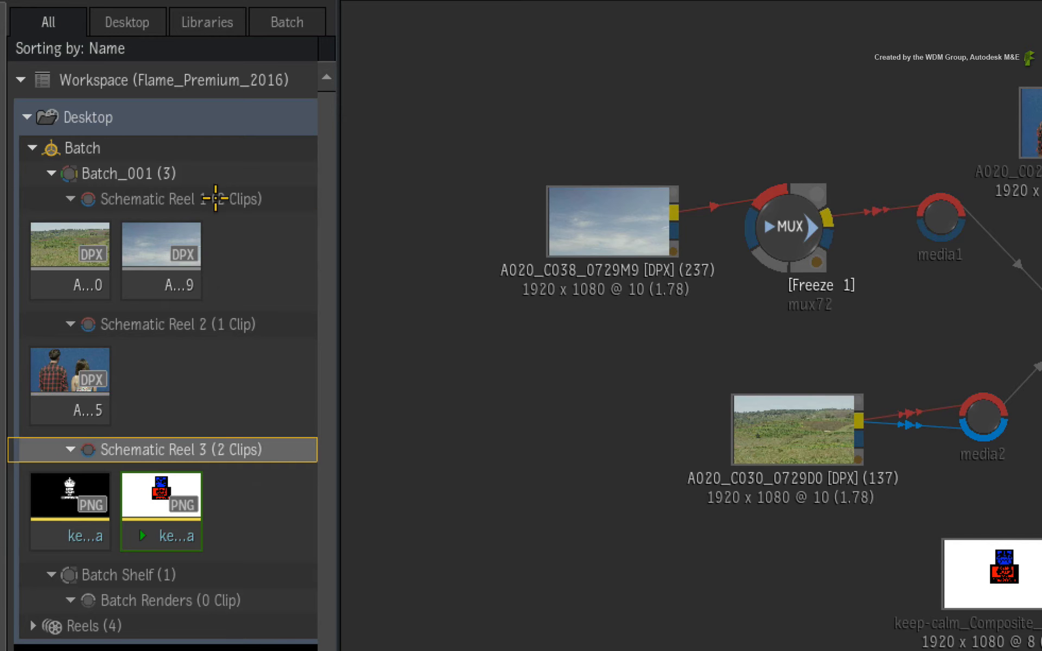
pyautogui.click(215, 198)
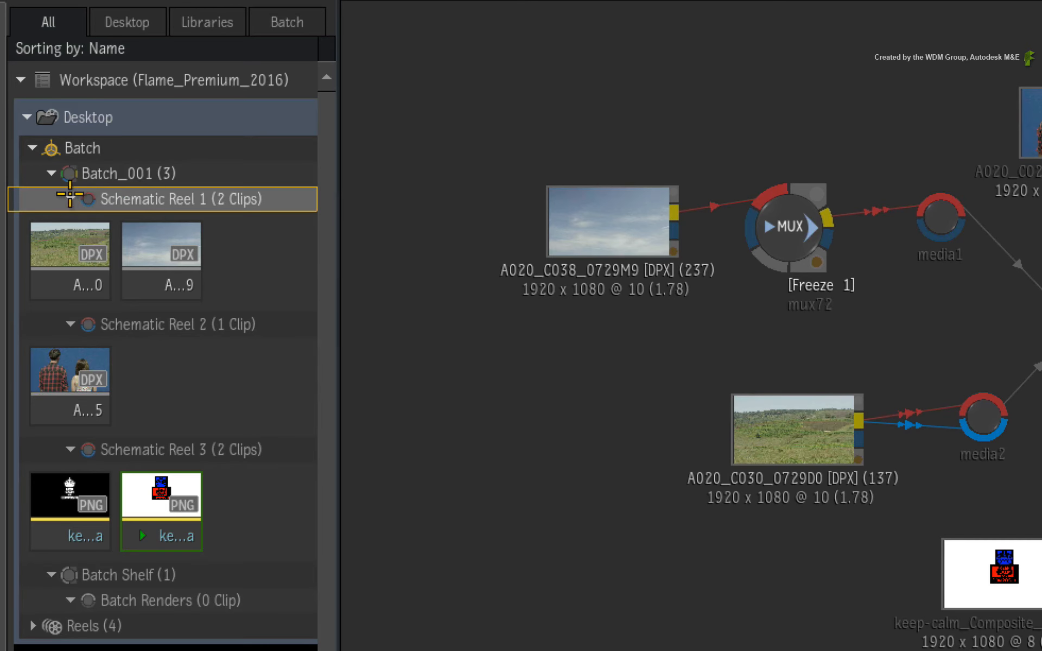
pyautogui.click(71, 199)
pyautogui.click(70, 223)
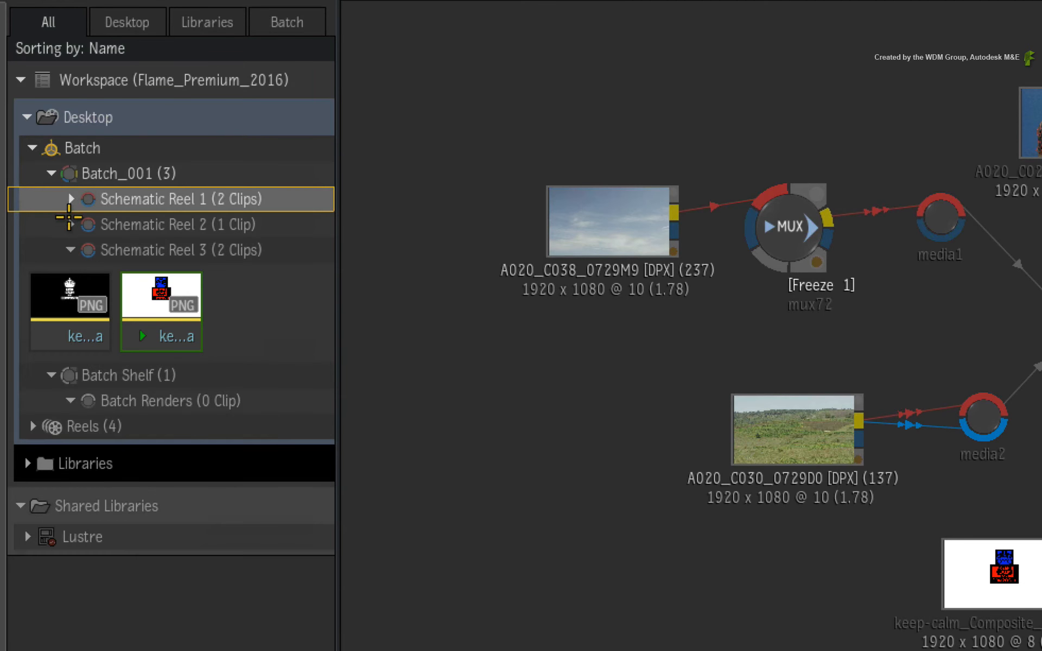
pyautogui.click(71, 249)
pyautogui.click(71, 199)
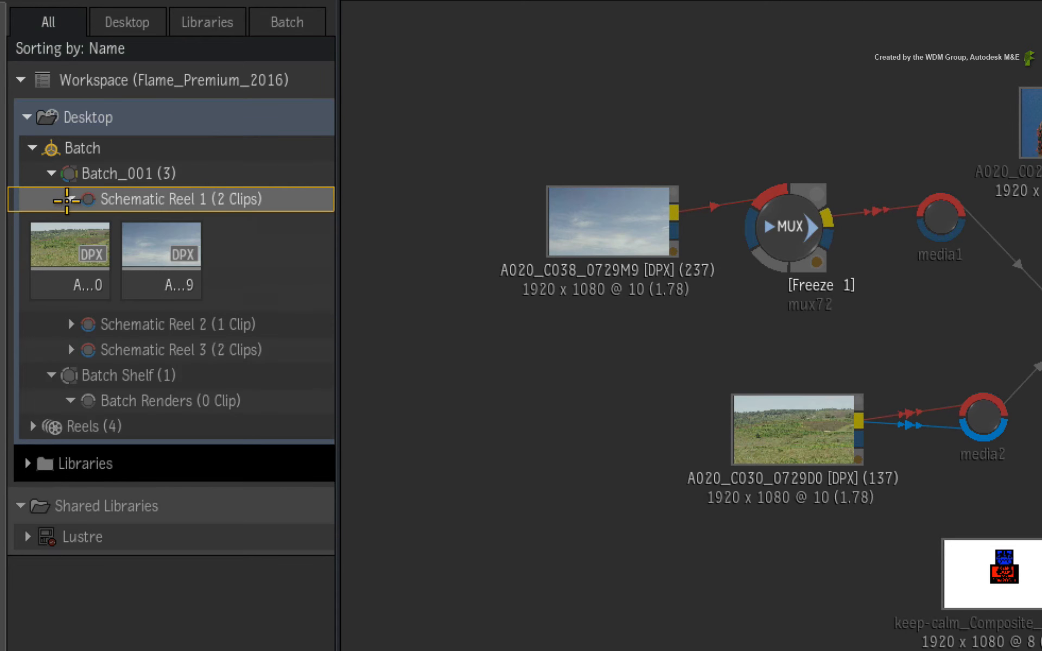
pyautogui.click(71, 324)
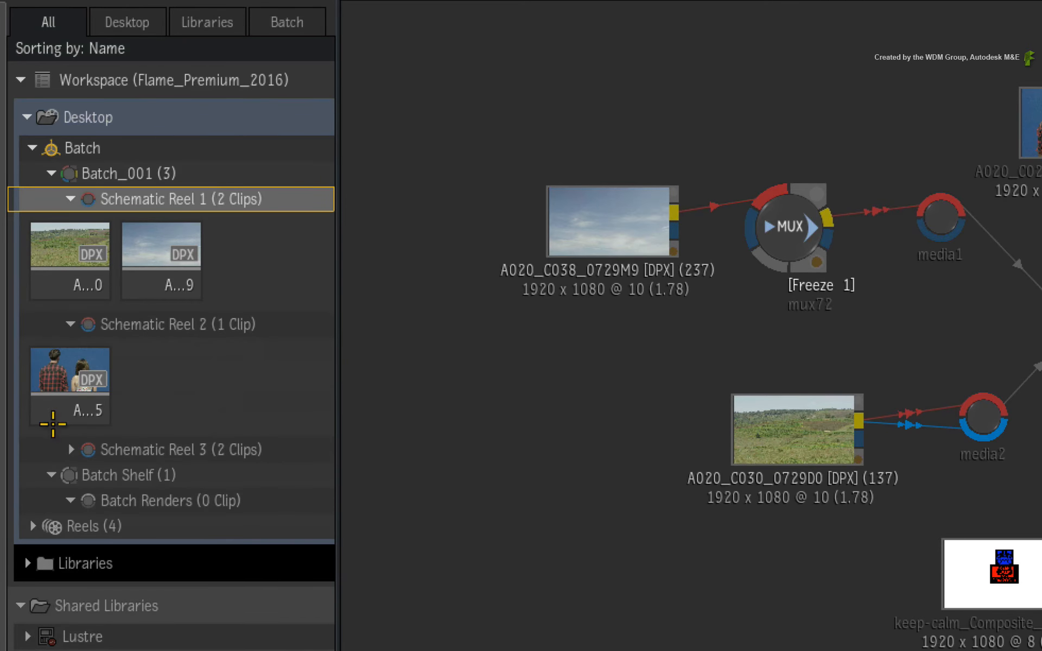
pyautogui.click(70, 448)
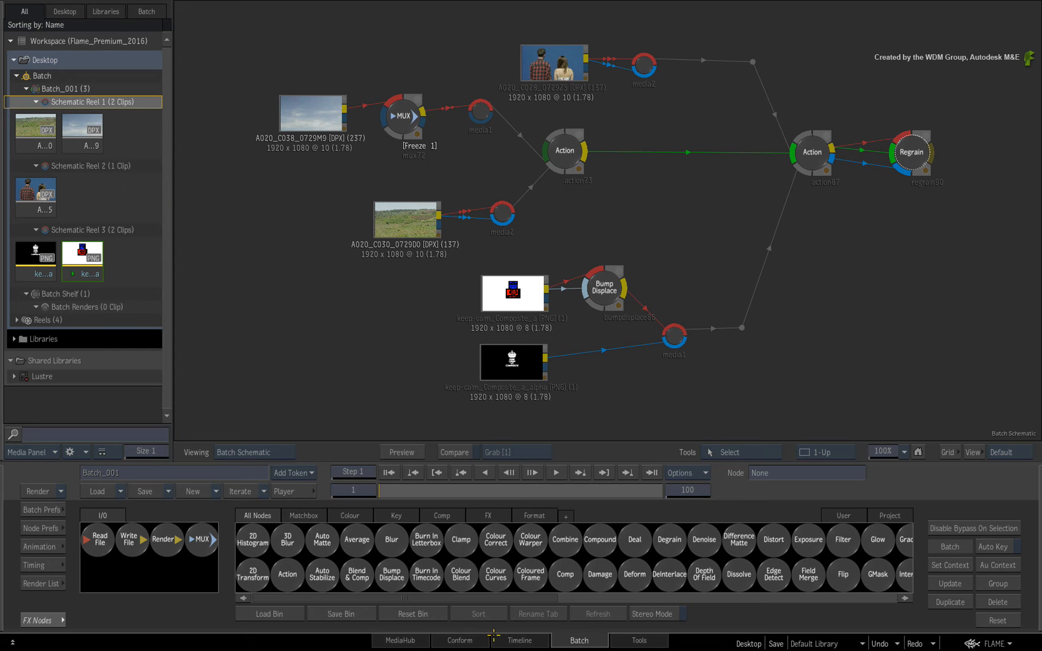
# View the schematic reels in the Timeline's reels view and load the keep-calm_Composite_a_alpha clip.
pyautogui.click(494, 636)
pyautogui.moveTo(299, 53); pyautogui.dragTo(683, 53)
pyautogui.moveTo(603, 154); pyautogui.dragTo(588, 143)
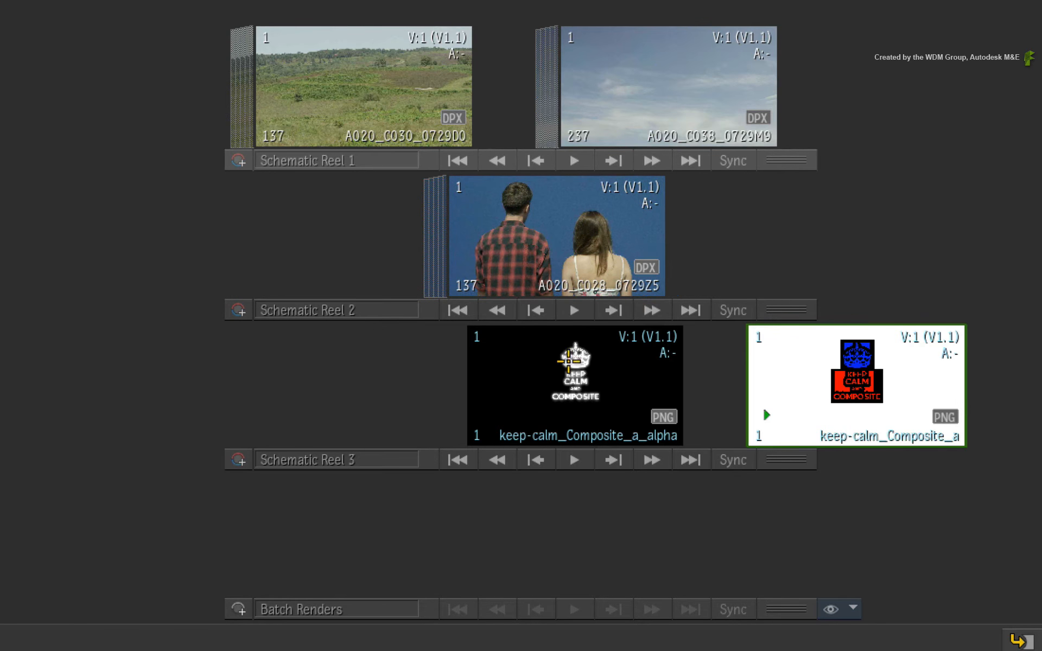
pyautogui.moveTo(570, 355); pyautogui.dragTo(380, 360)
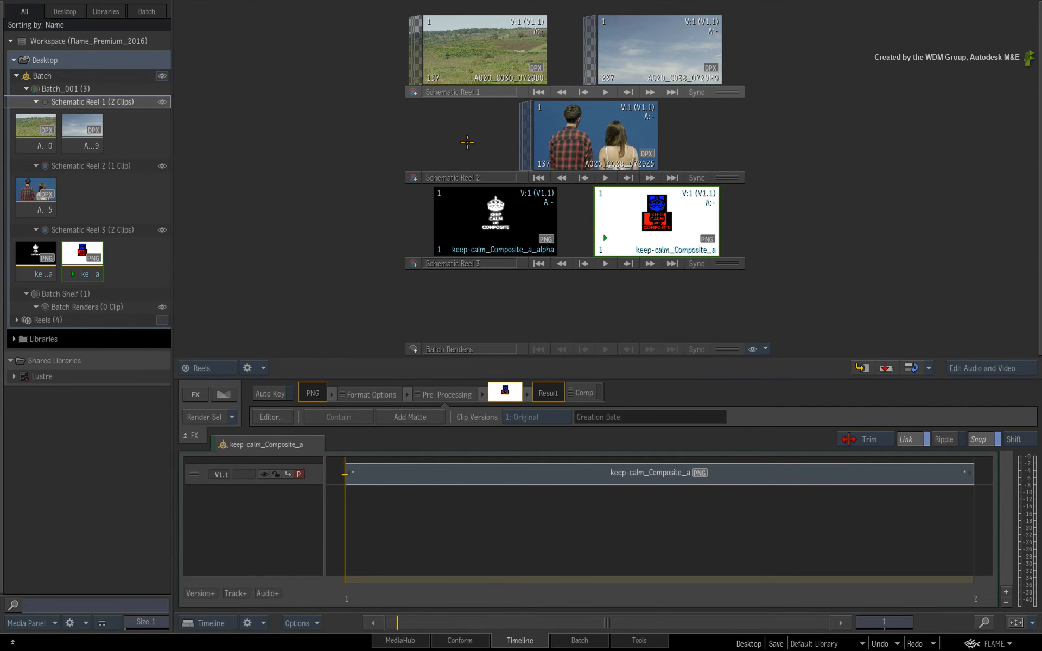
pyautogui.click(528, 253)
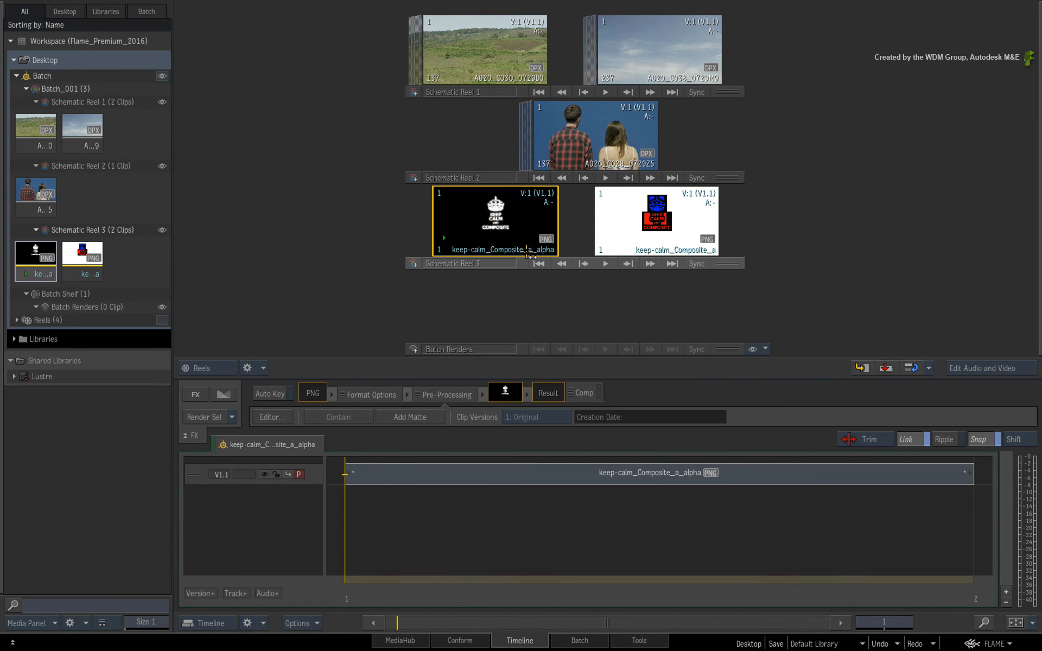
# Locate the A020_C028_0729Z5 clip from Schematic Reel 2 as its node in the Batch schematic.
pyautogui.click(578, 639)
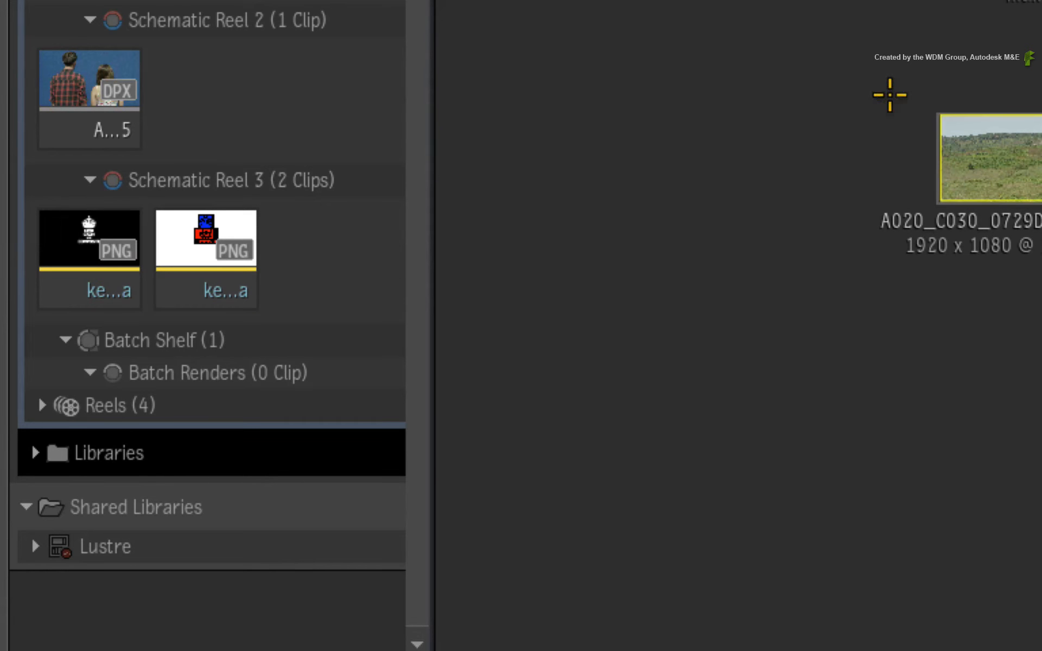
pyautogui.click(71, 79)
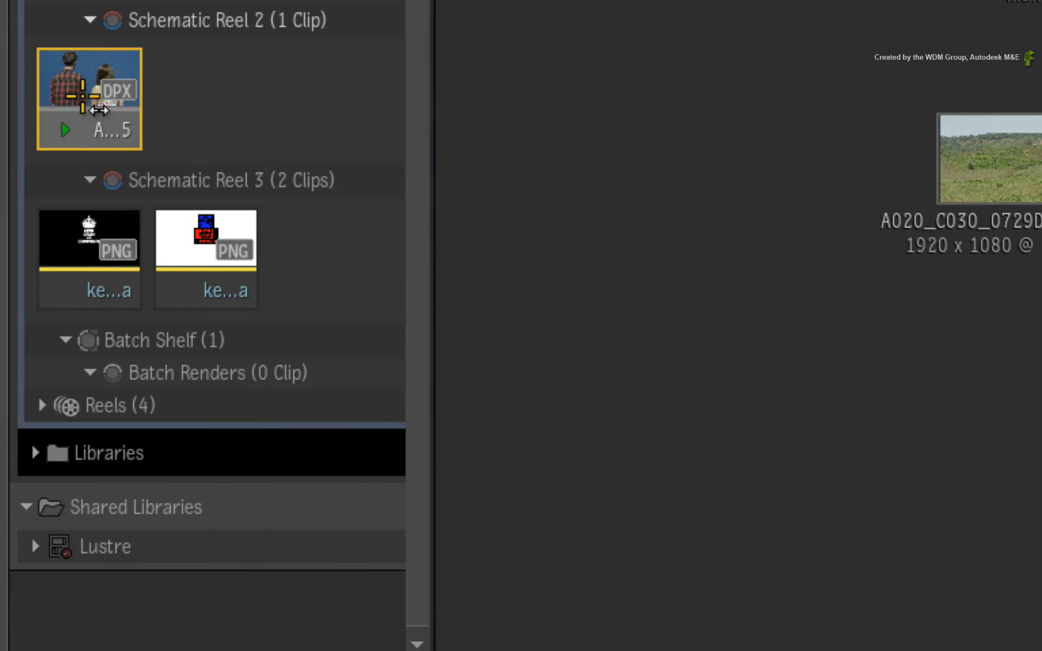
pyautogui.rightClick(96, 96)
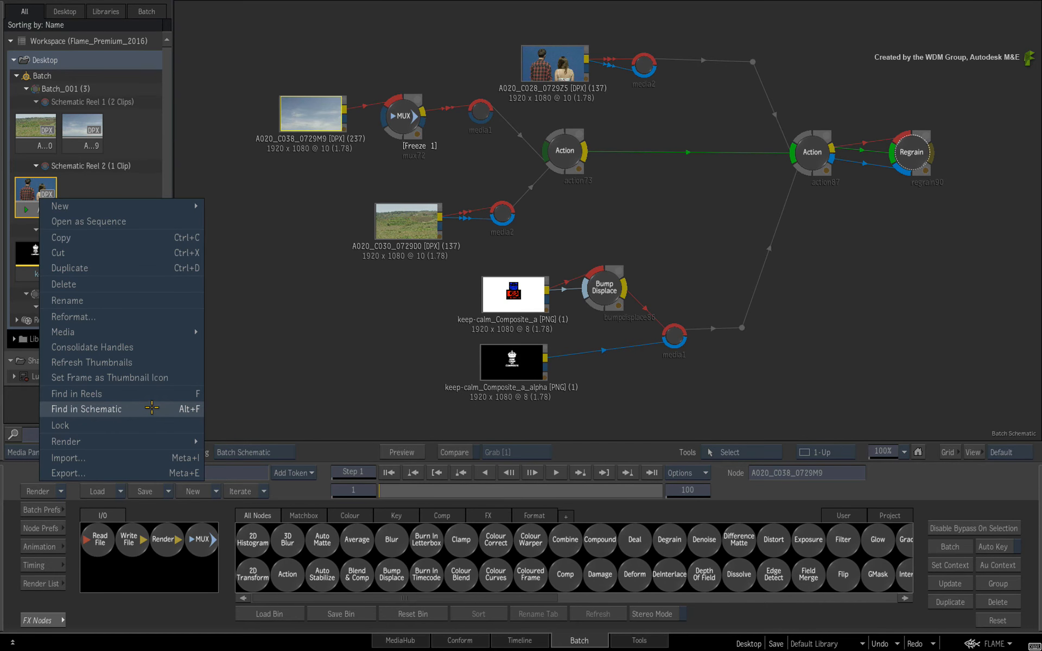
pyautogui.click(151, 408)
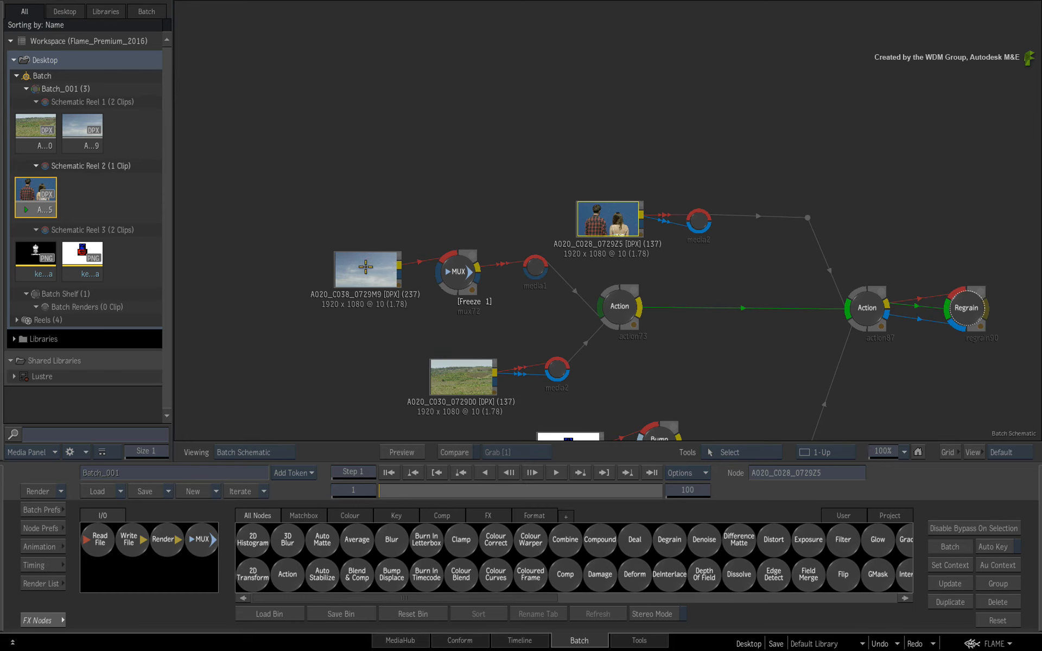
# Find the A020_C038_0729M9 node's clip in the schematic reels.
pyautogui.click(368, 267)
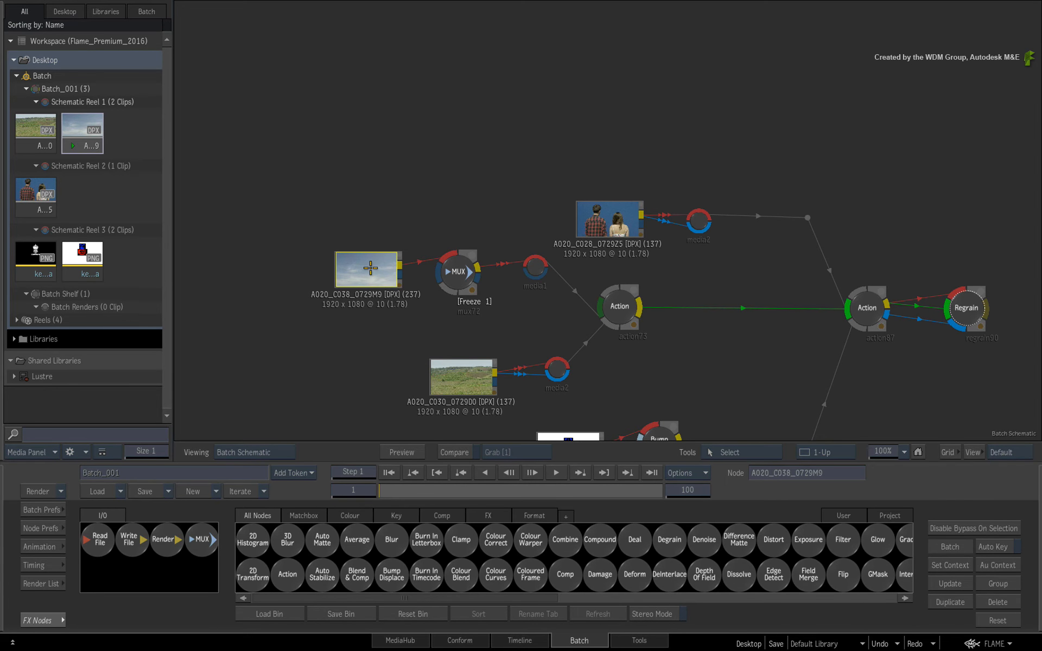
pyautogui.rightClick(367, 268)
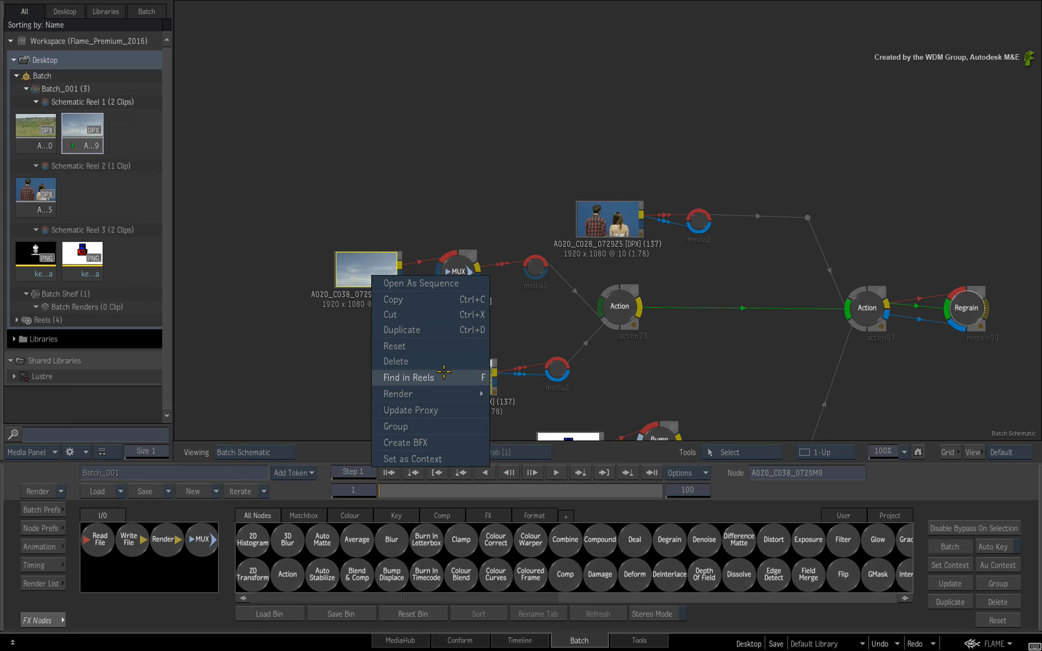
pyautogui.click(443, 375)
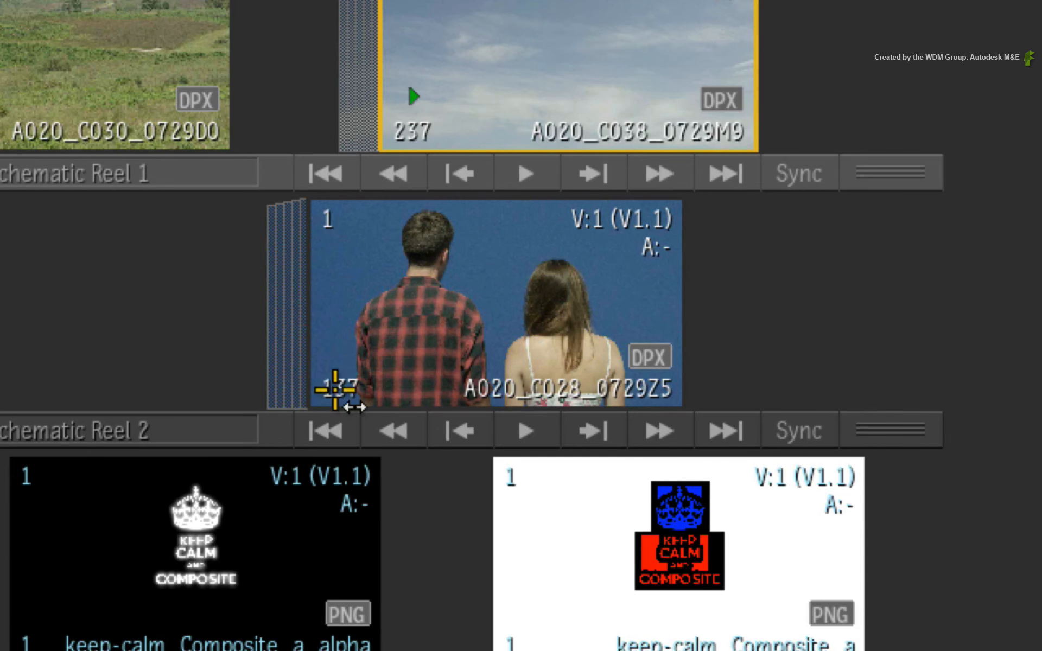
# Find the A020_C028_0729Z5 clip from the reels view as its node in the Batch schematic.
pyautogui.click(472, 319)
pyautogui.rightClick(502, 304)
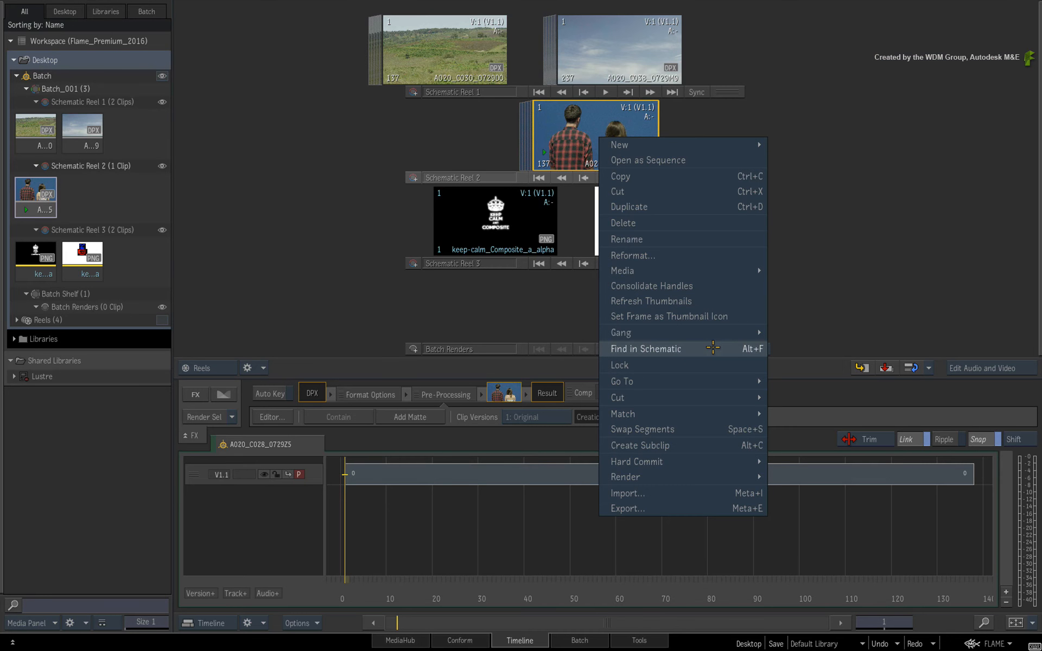
pyautogui.click(712, 348)
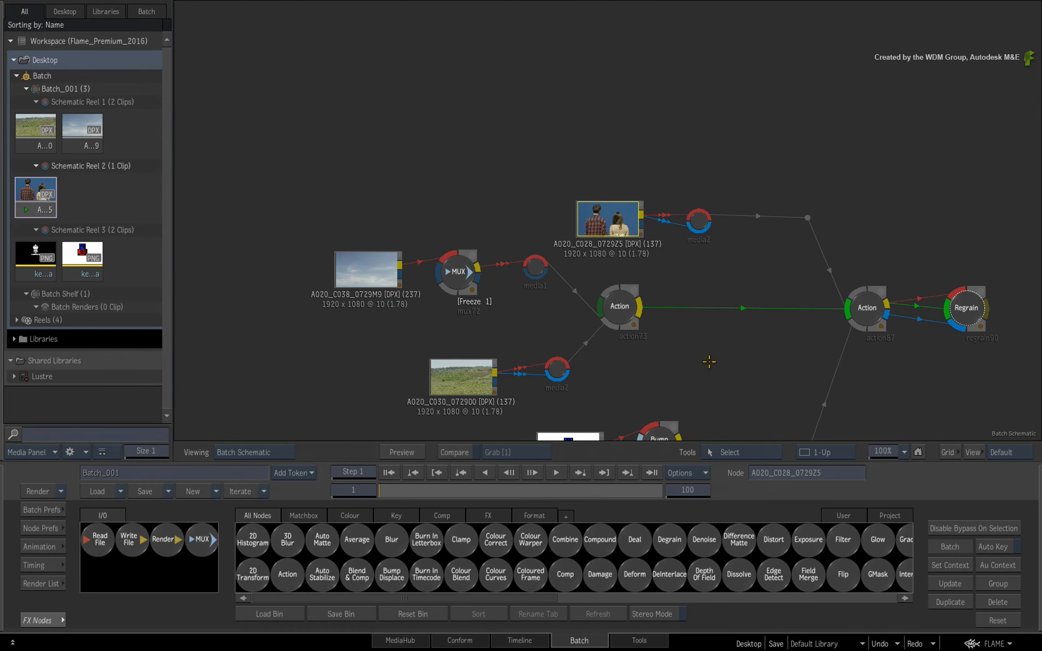
pyautogui.moveTo(711, 364); pyautogui.dragTo(674, 218)
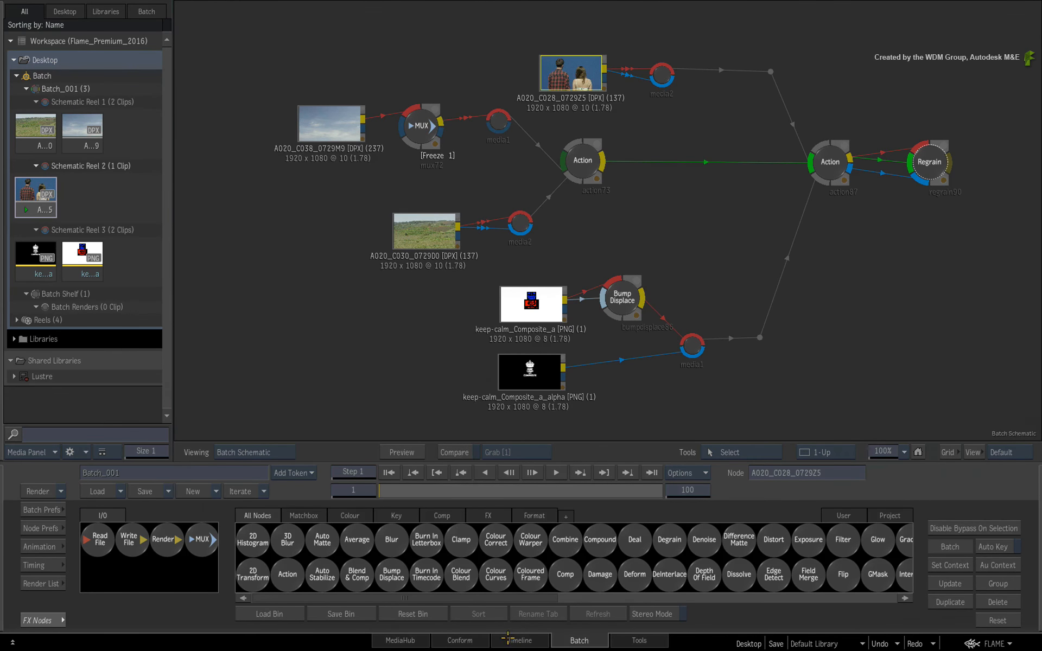
# Rename Schematic Reel 1 as bg.
pyautogui.click(507, 639)
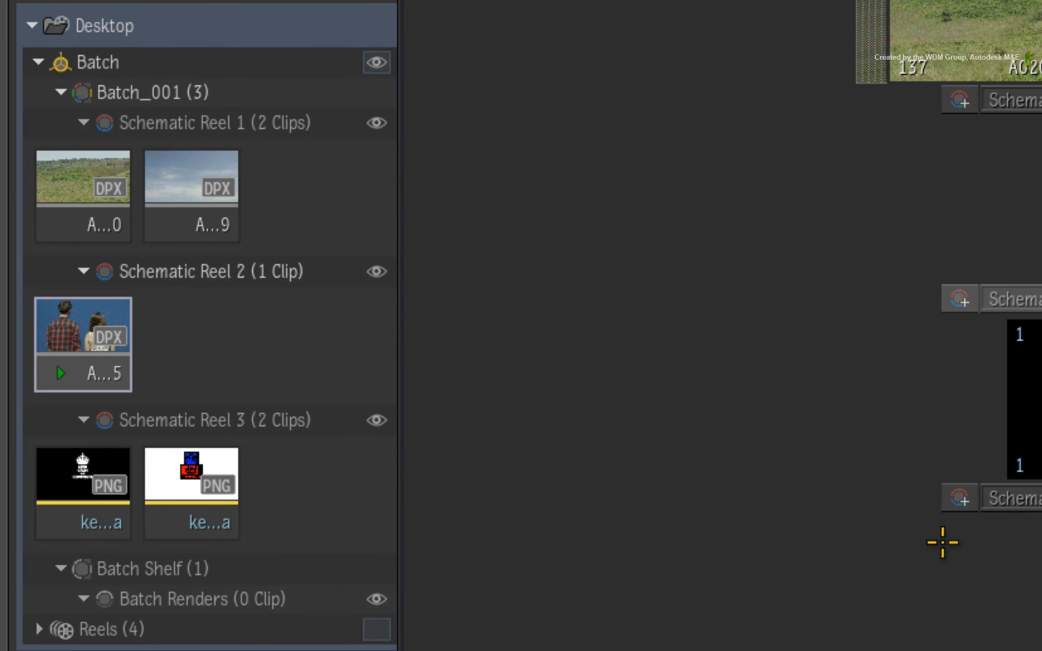
pyautogui.doubleClick(220, 121)
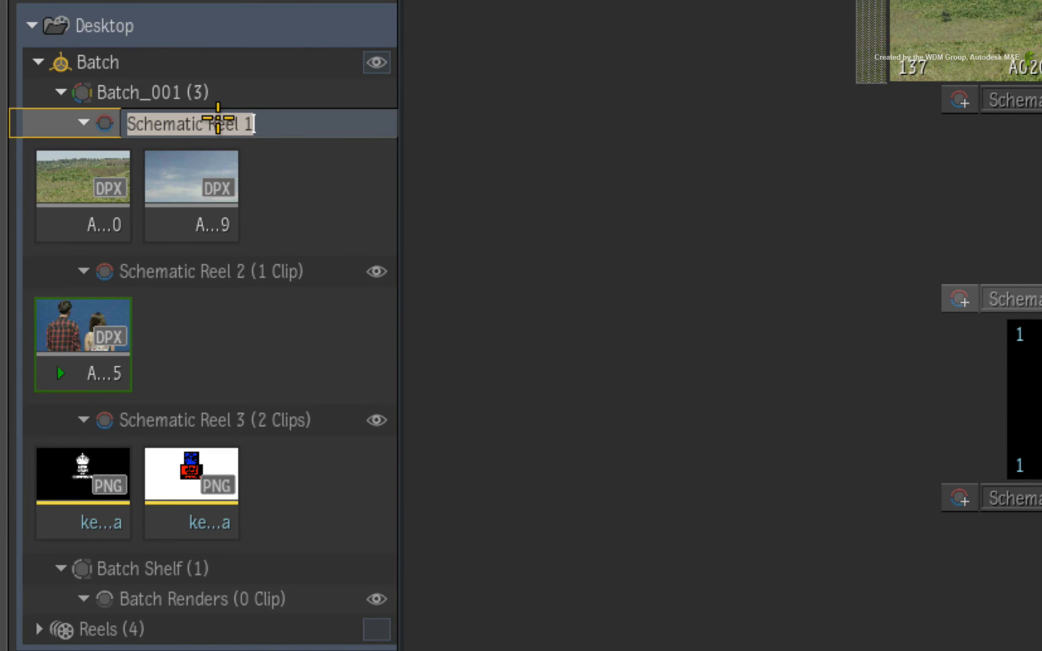
pyautogui.write('bg')
pyautogui.press('Return')
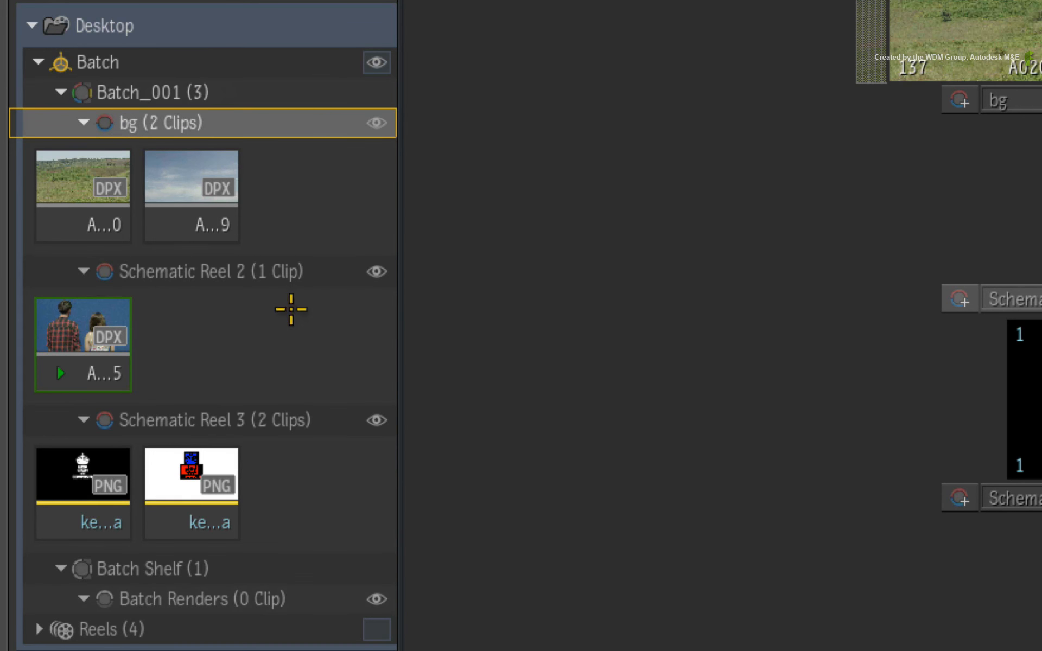
# Rename Schematic Reel 2 as key.
pyautogui.click(205, 274)
pyautogui.doubleClick(198, 272)
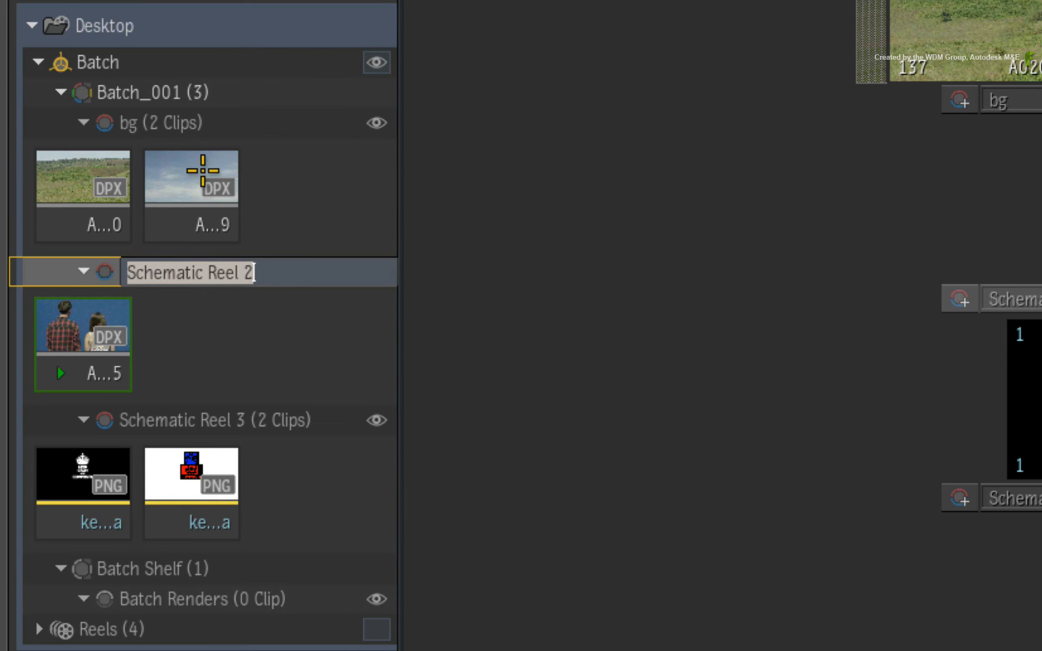
pyautogui.write('key')
pyautogui.press('Return')
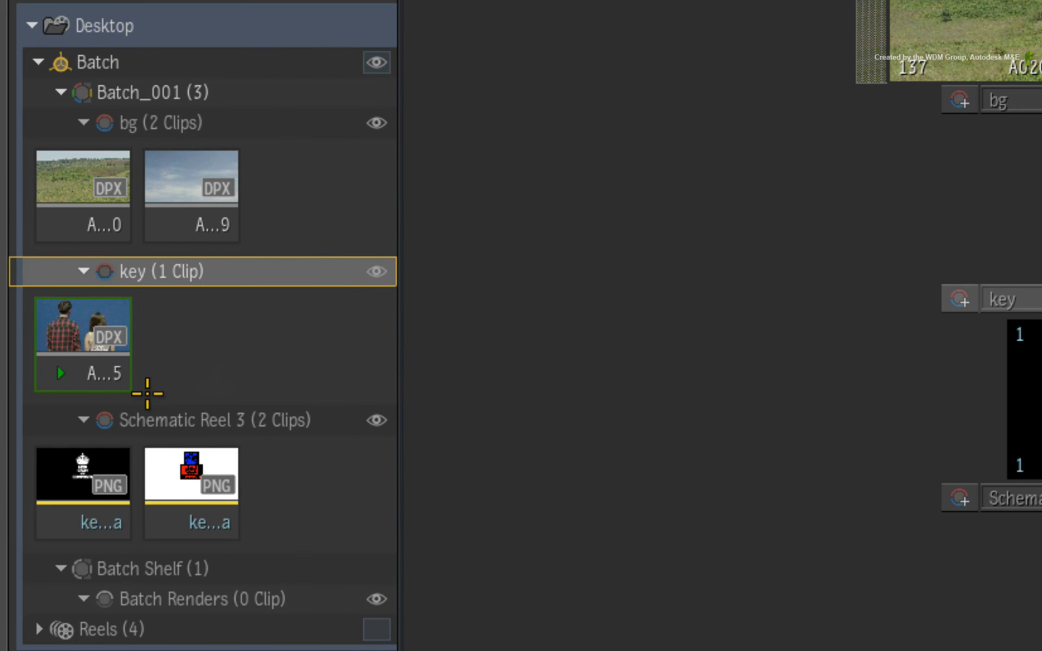
# Rename Schematic Reel 3 as graphics and return to the Batch schematic.
pyautogui.click(179, 423)
pyautogui.doubleClick(198, 421)
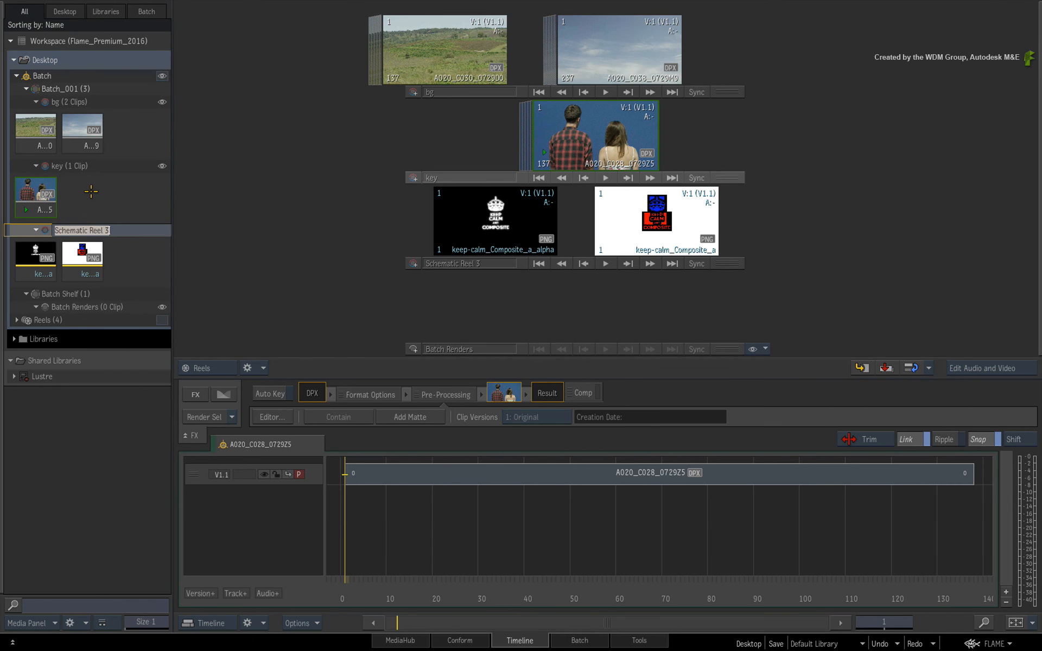
pyautogui.write('graphics')
pyautogui.press('Return')
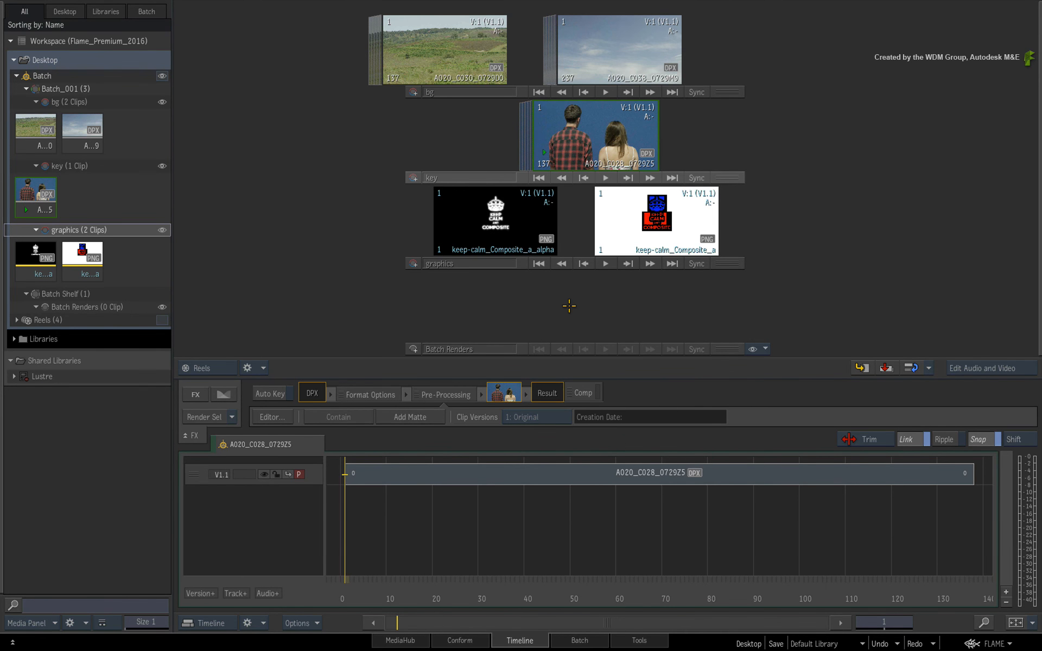
pyautogui.click(596, 642)
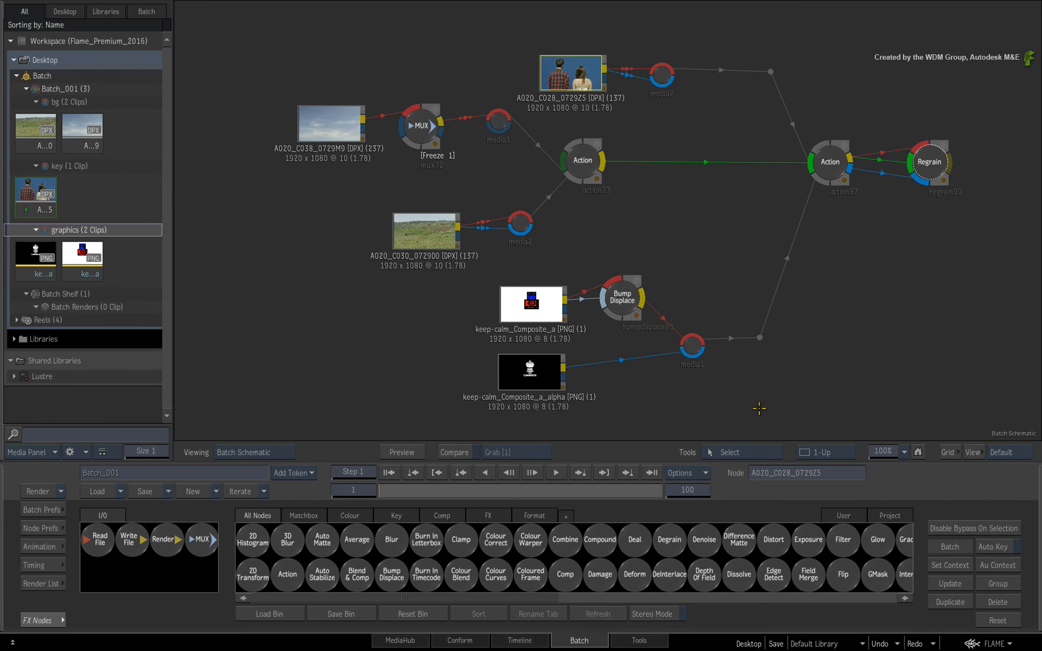